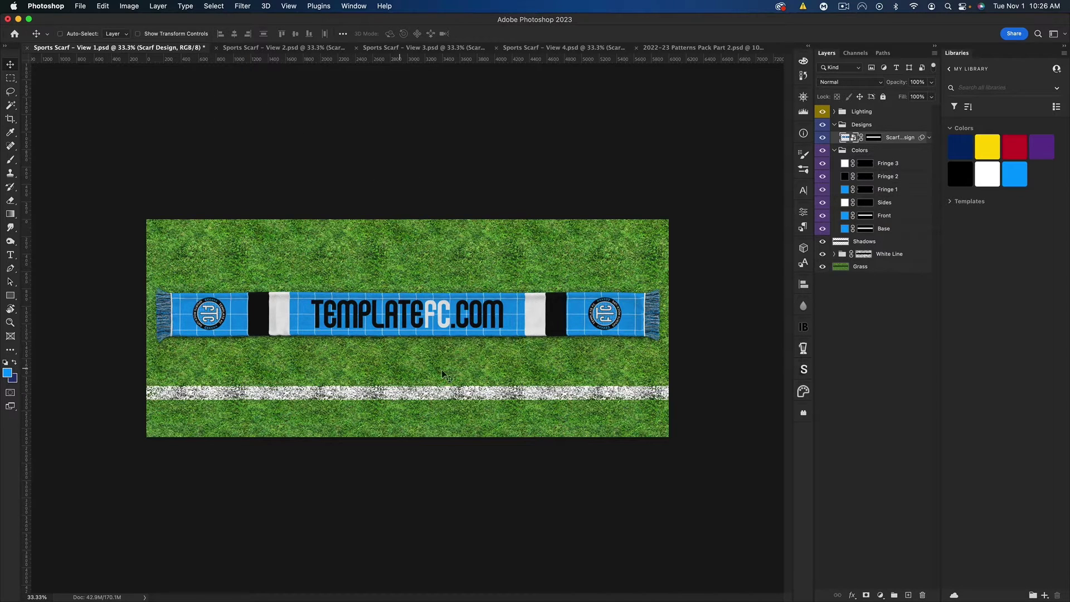
Preview Sports Scarf Views 2, 3 and 4, then close all three documents.
{"action": "left_click", "coordinate": [269, 48]}
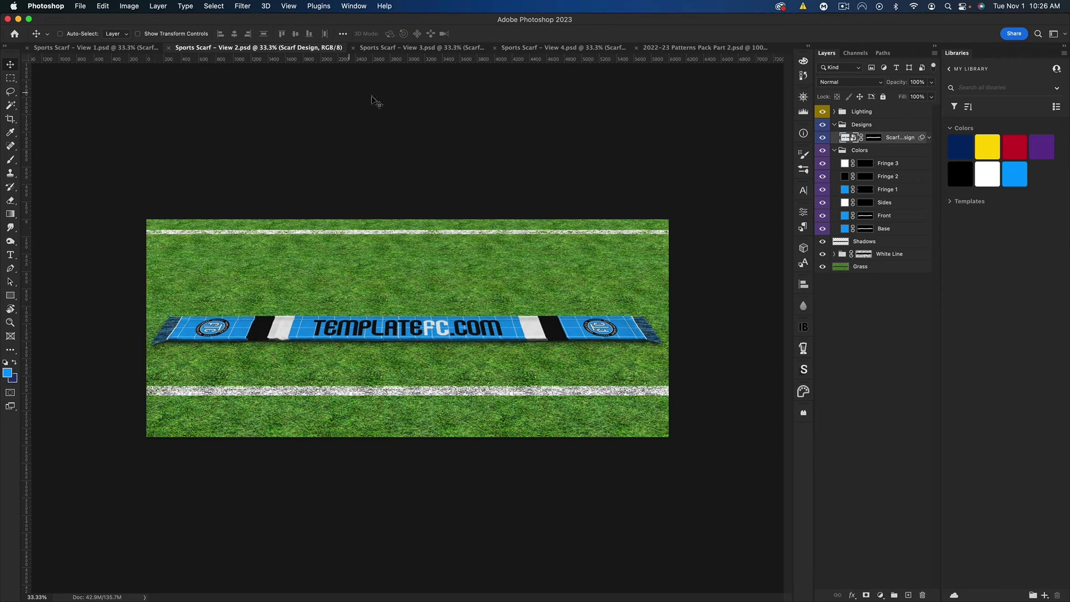
{"action": "left_click", "coordinate": [419, 48]}
{"action": "left_click", "coordinate": [540, 48]}
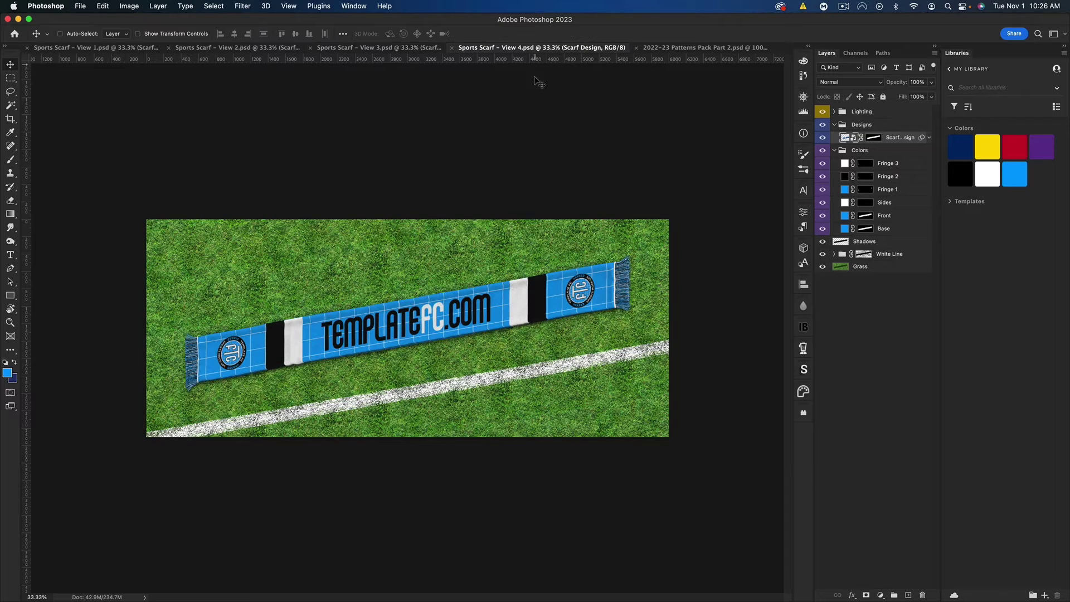
{"action": "left_click", "coordinate": [169, 48]}
{"action": "left_click", "coordinate": [212, 48]}
{"action": "left_click", "coordinate": [215, 48]}
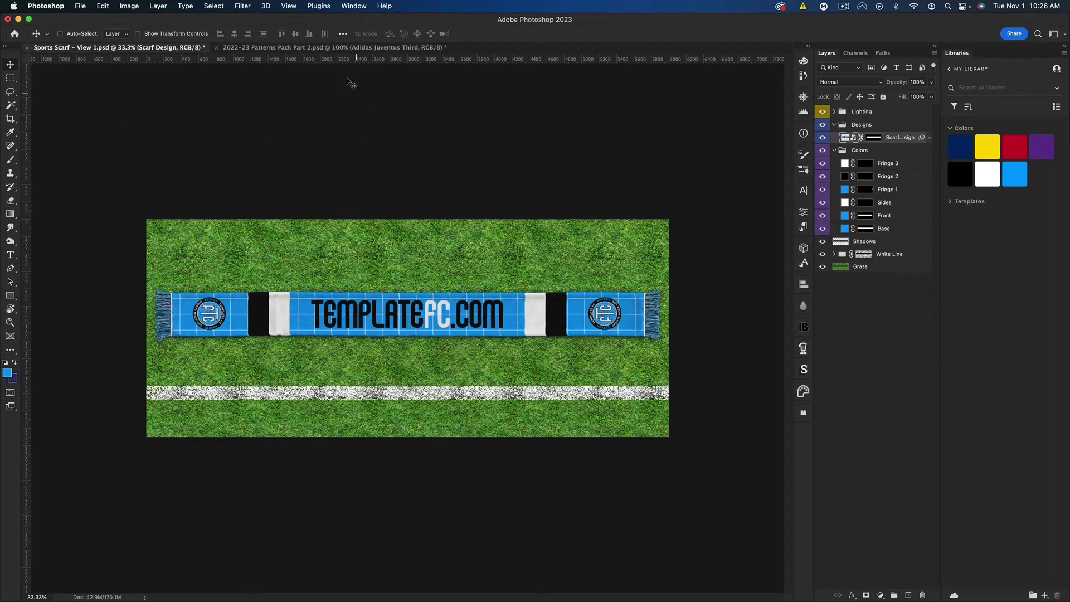
In the patterns pack, leave only Adidas Juventus Third visible, then return to the scarf mockup.
{"action": "left_click", "coordinate": [293, 49]}
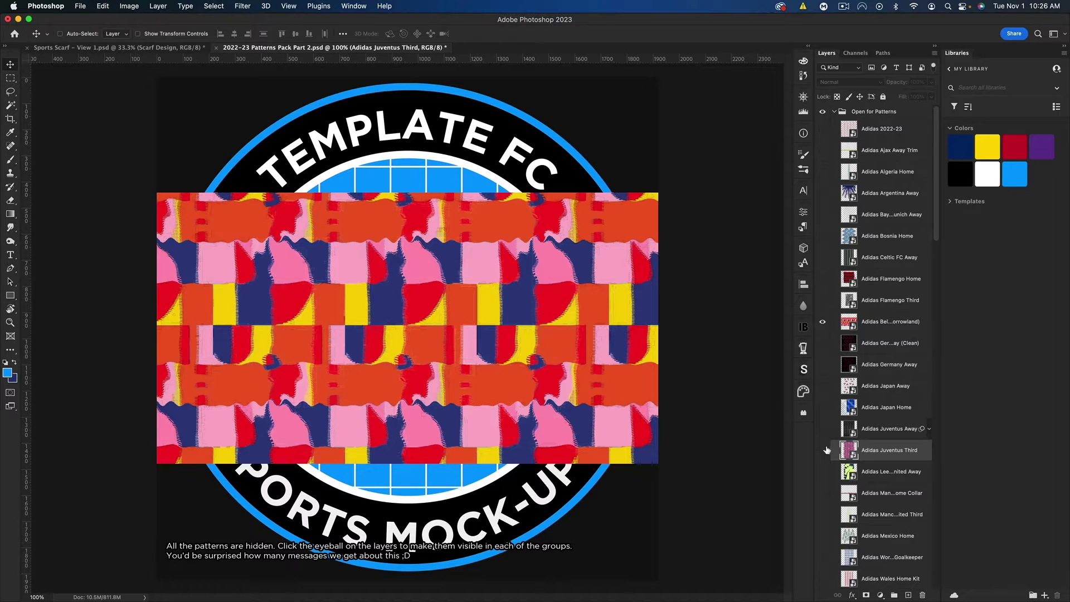
{"action": "left_click", "coordinate": [822, 322]}
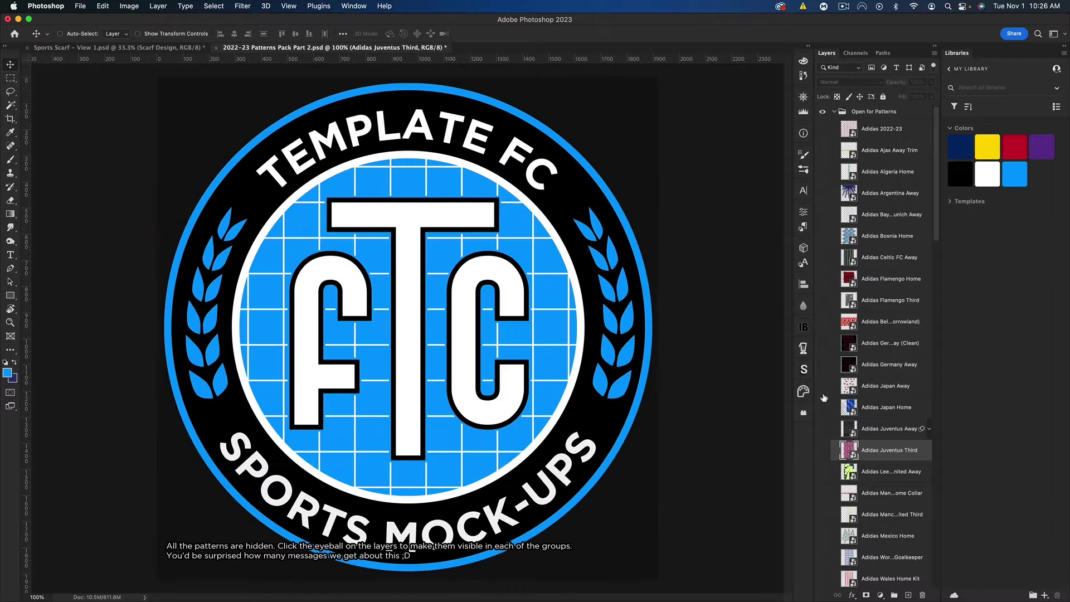
{"action": "left_click", "coordinate": [821, 450]}
{"action": "left_click", "coordinate": [822, 428]}
{"action": "left_click", "coordinate": [821, 450]}
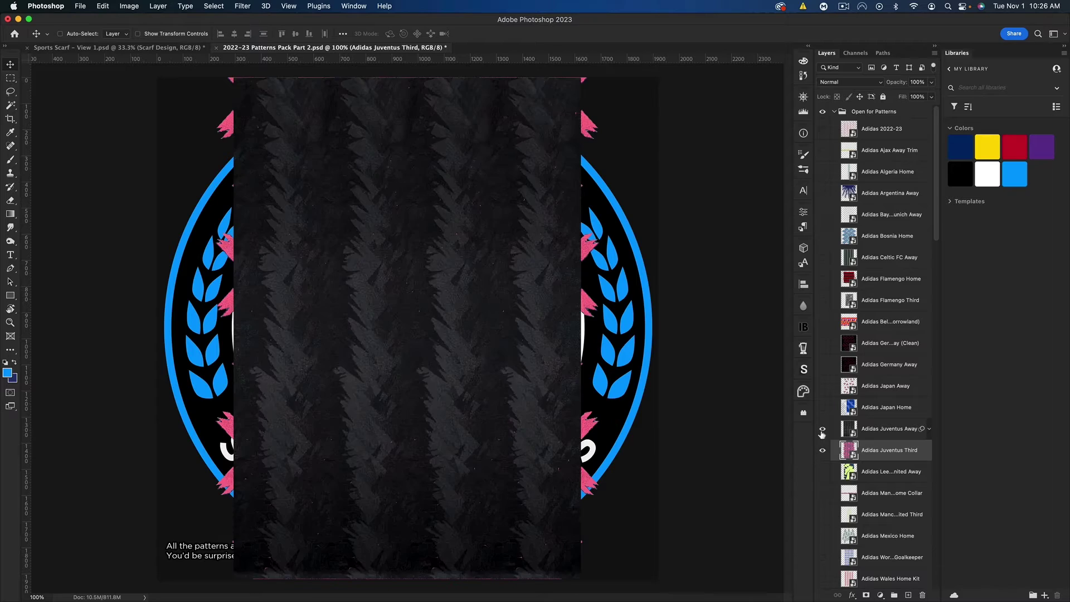
{"action": "left_click", "coordinate": [821, 429]}
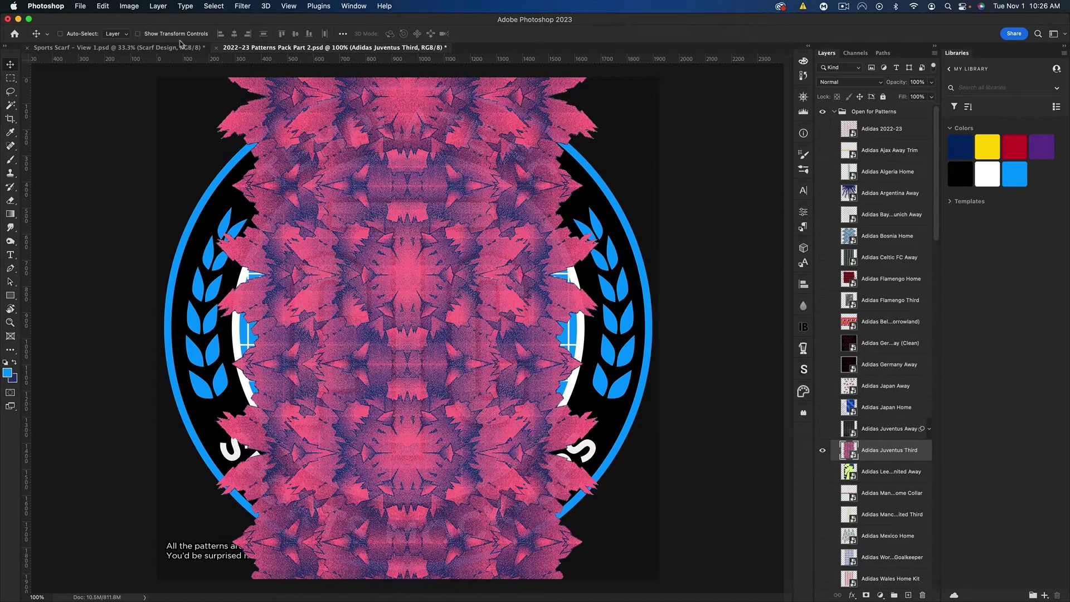
{"action": "left_click", "coordinate": [110, 49]}
{"action": "key", "text": "super+Tab"}
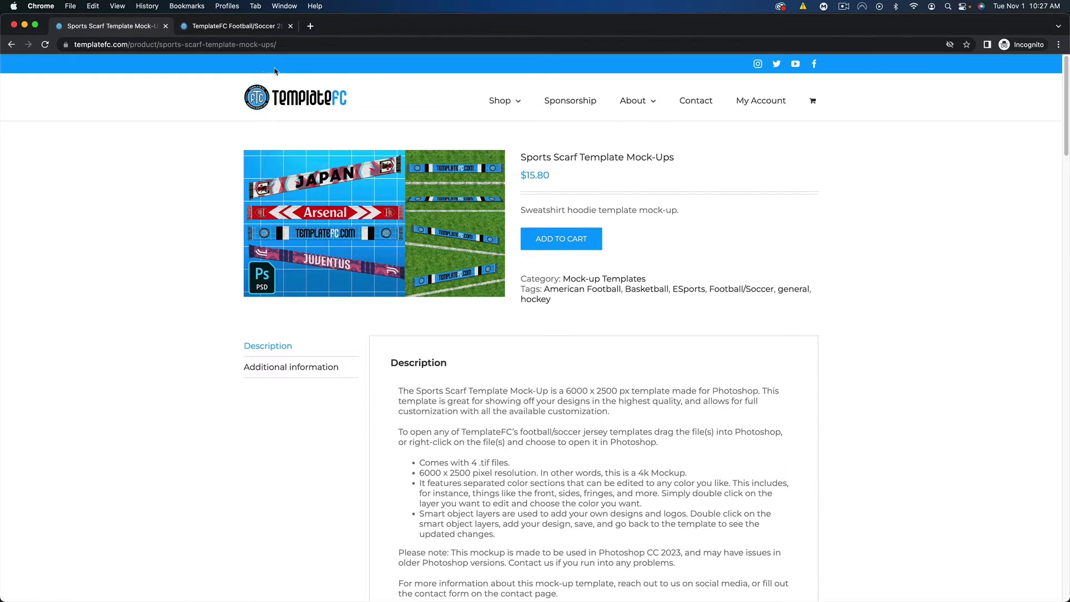
View the 2022/23 Jersey Patterns Pack – Part 2 product page in Chrome, then return to Photoshop.
{"action": "left_click", "coordinate": [231, 27]}
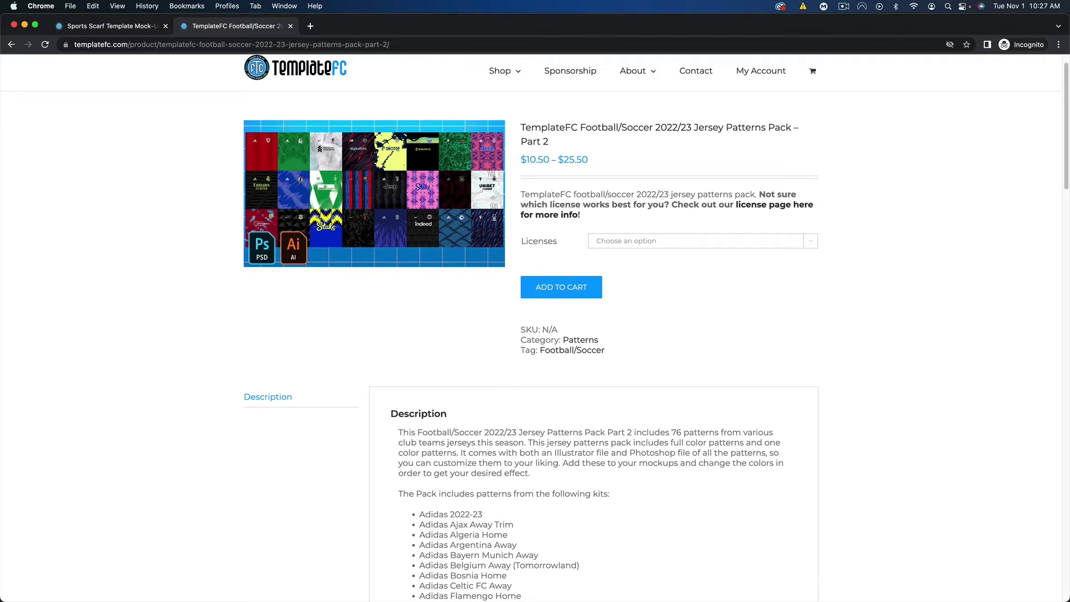
{"action": "key", "text": "super+Tab"}
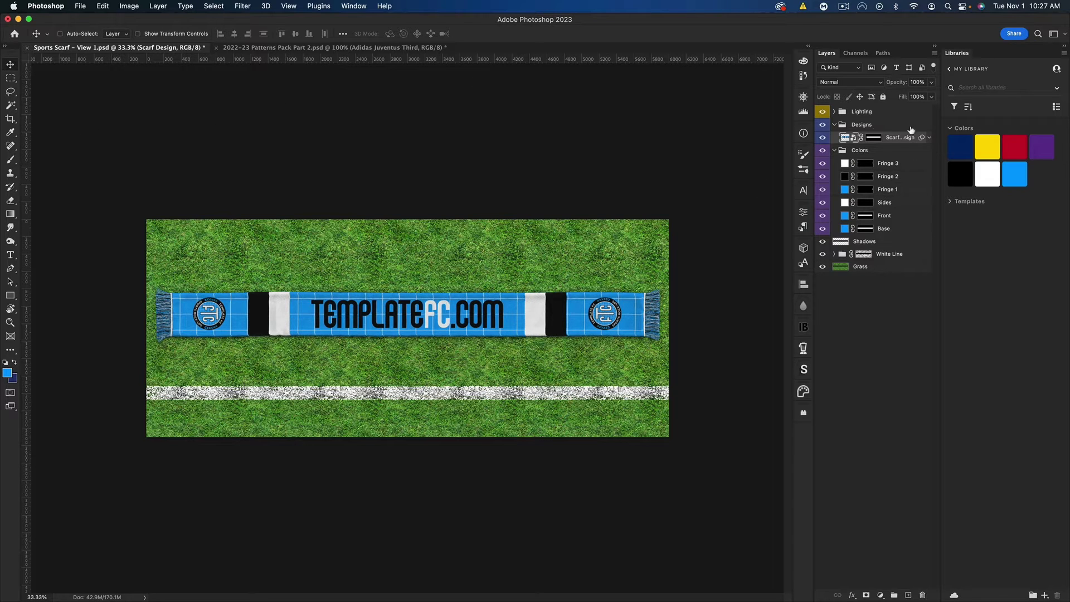
Open the Scarf Design smart object and drag the Adidas Juventus Third pattern into it.
{"action": "left_click", "coordinate": [823, 138]}
{"action": "left_click", "coordinate": [823, 138]}
{"action": "double_click", "coordinate": [851, 138]}
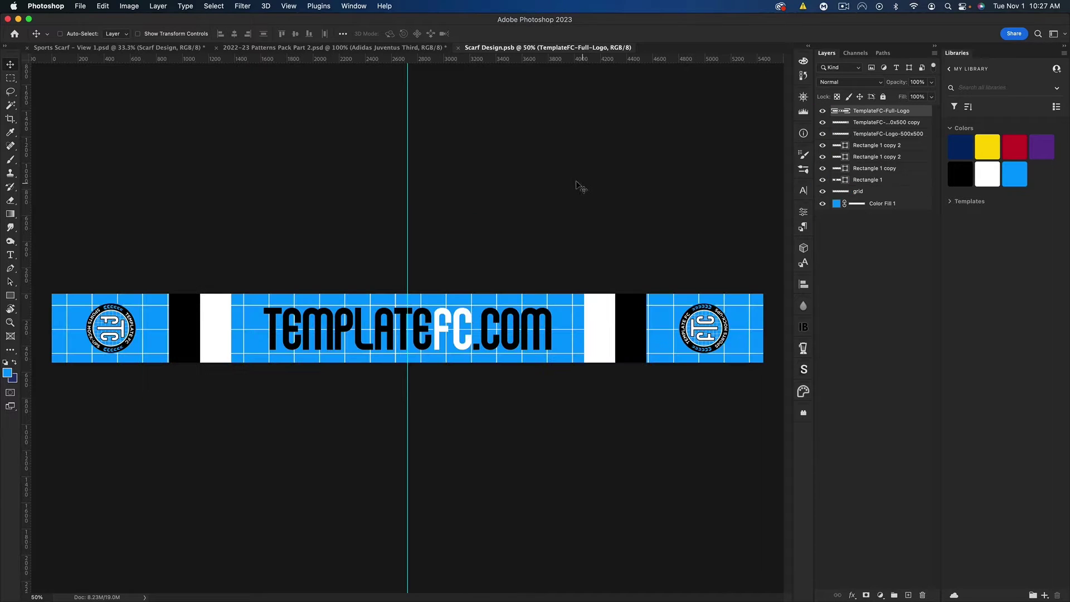
{"action": "left_click", "coordinate": [338, 49]}
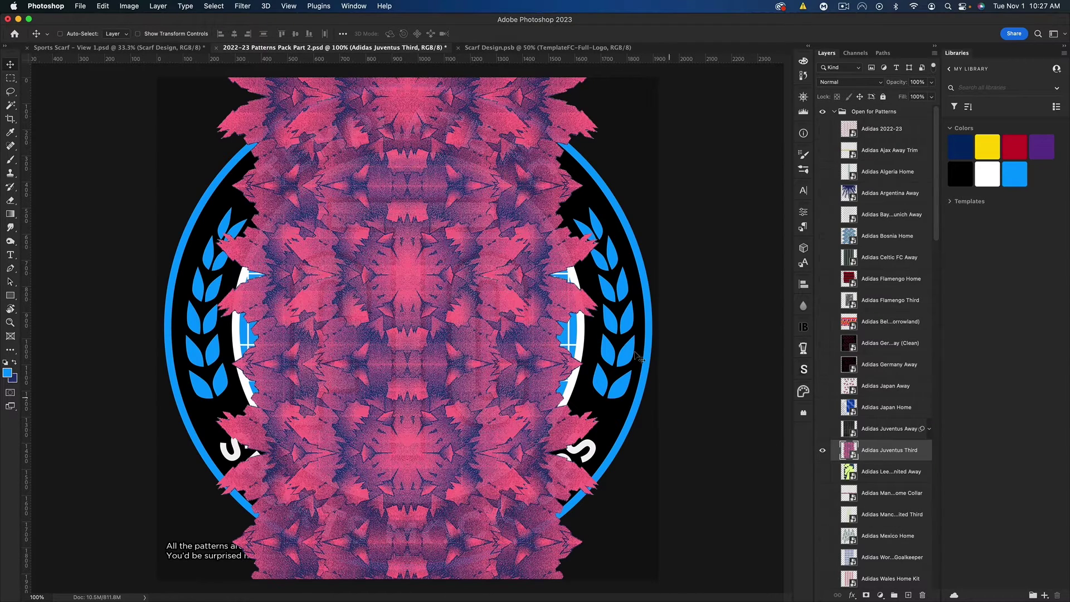
{"action": "left_click", "coordinate": [489, 49]}
{"action": "left_click_drag", "start_coordinate": [426, 329], "coordinate": [428, 328]}
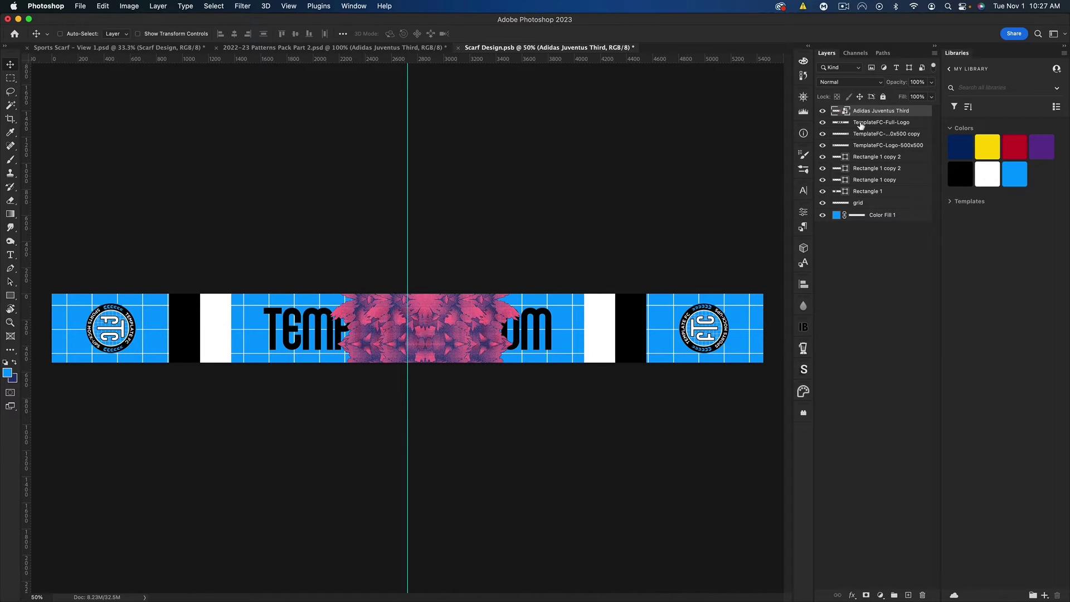
Rotate the pattern -90° and stretch it across the scarf's central band.
{"action": "key", "text": "super+t"}
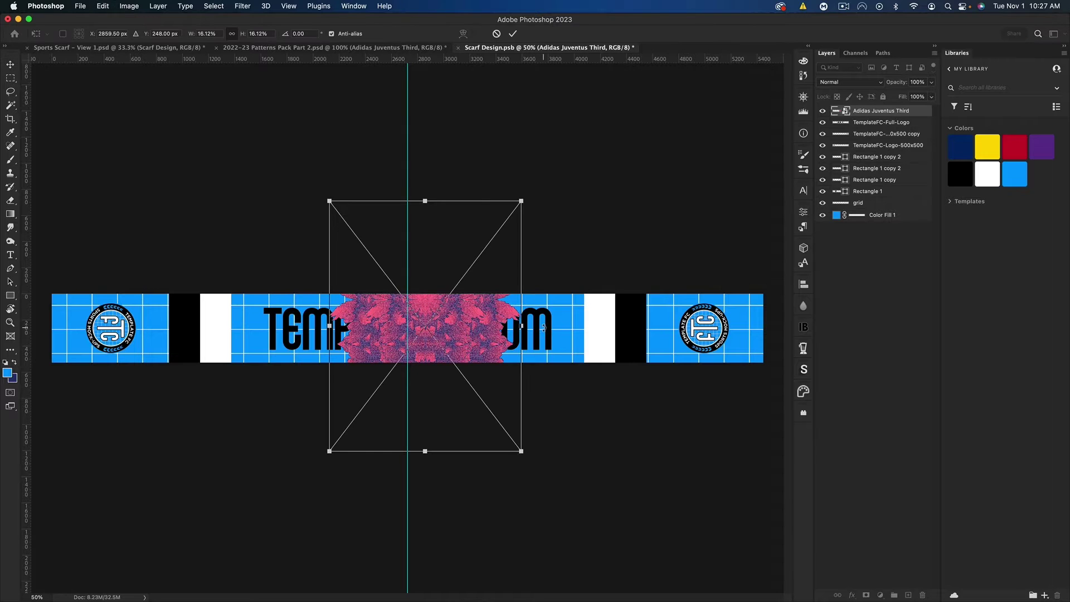
{"action": "left_click_drag", "start_coordinate": [543, 327], "coordinate": [447, 241]}
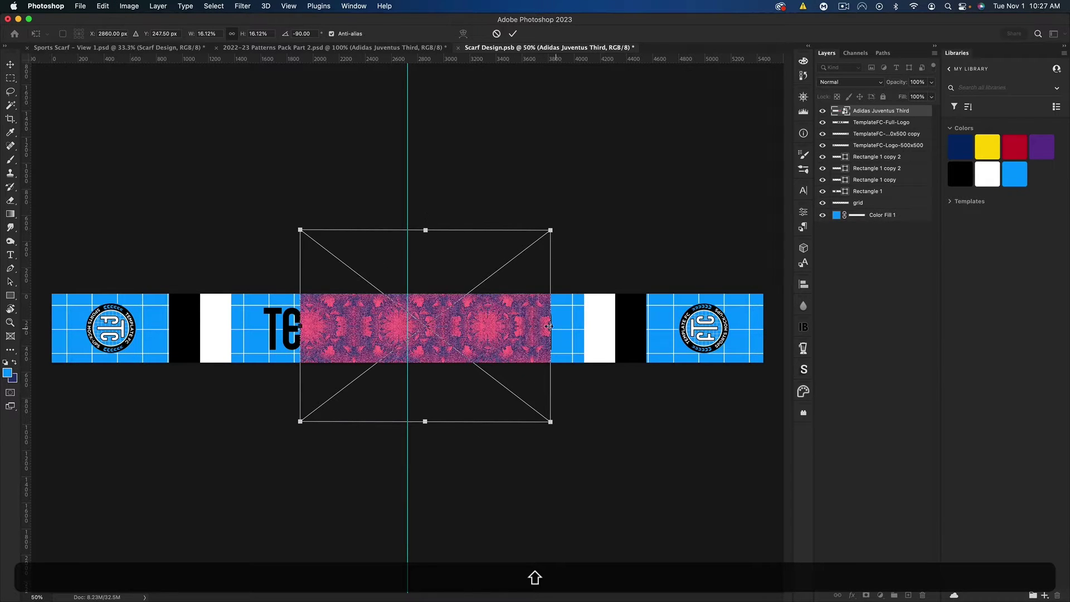
{"action": "left_click_drag", "start_coordinate": [549, 326], "coordinate": [630, 326]}
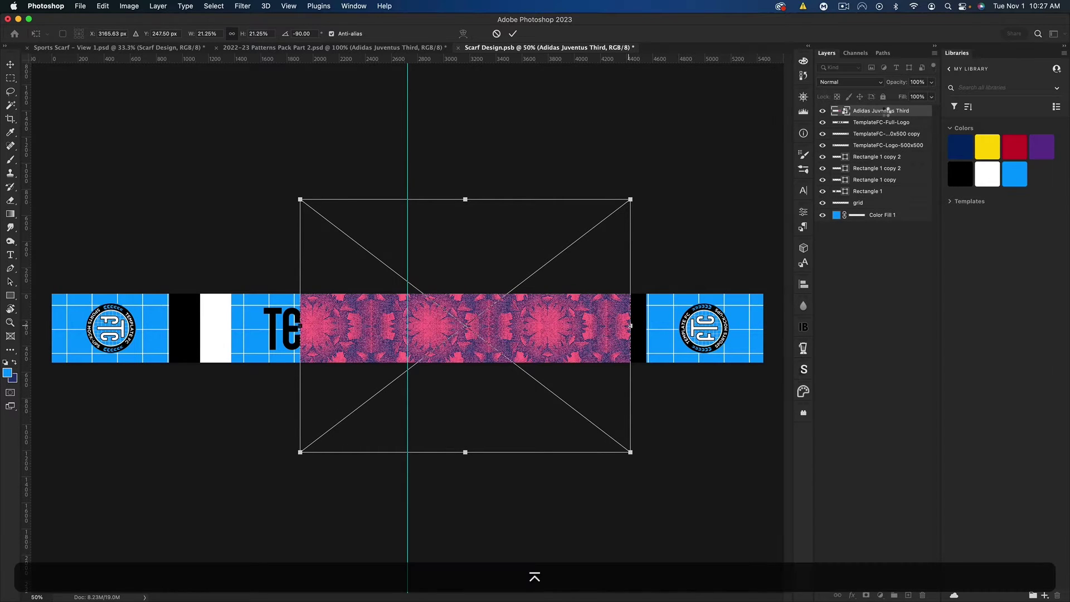
{"action": "key", "text": "Return"}
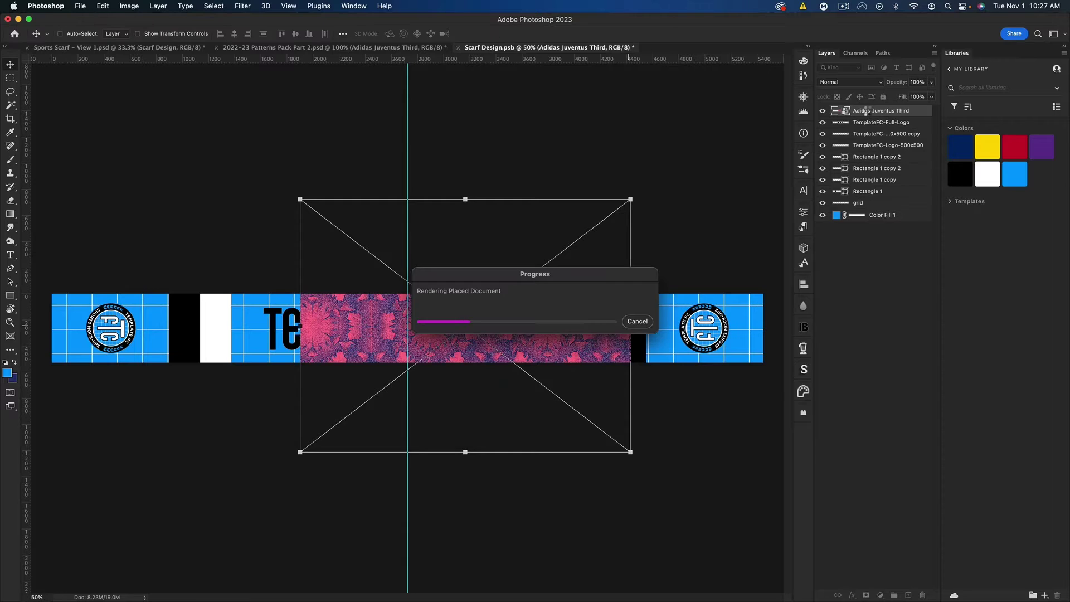
Rasterize the pattern layer, move it onto the scarf's right half and widen it to the centre.
{"action": "right_click", "coordinate": [867, 113]}
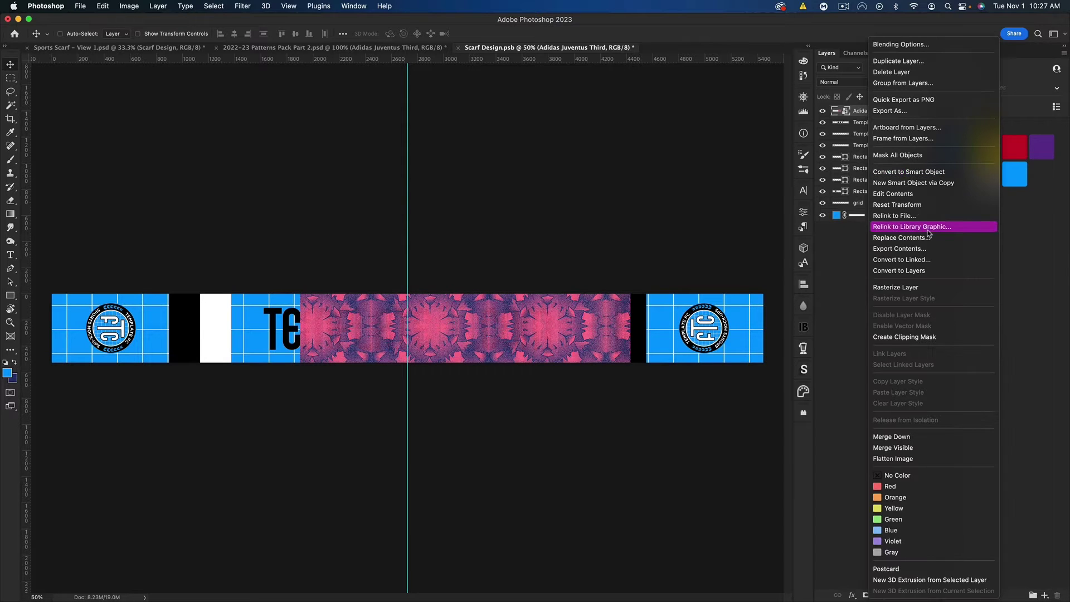
{"action": "left_click", "coordinate": [919, 287]}
{"action": "key", "text": "super"}
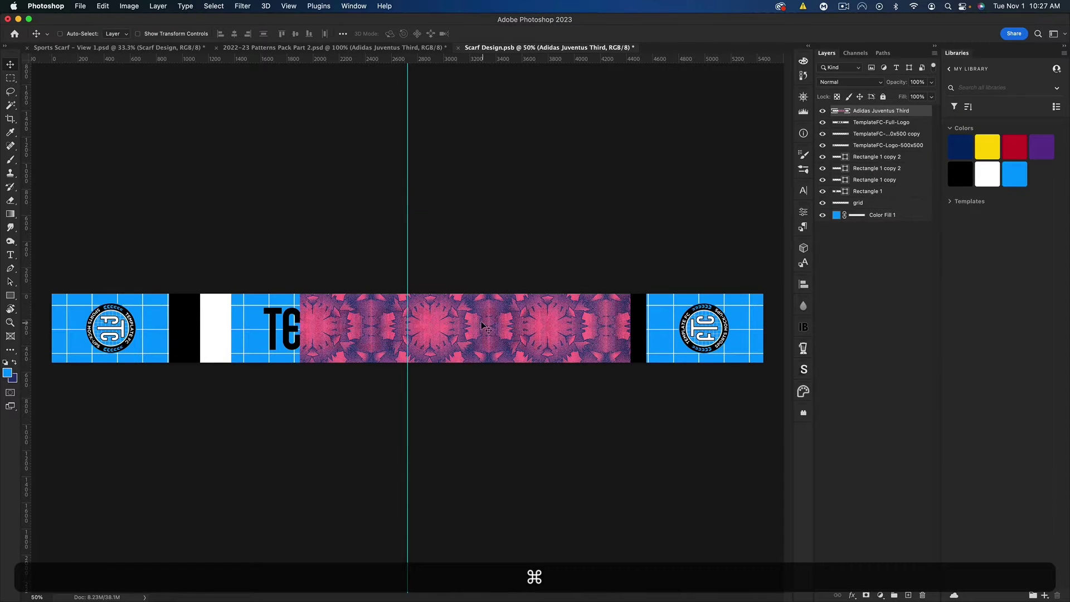
{"action": "left_click_drag", "start_coordinate": [481, 321], "coordinate": [613, 323]}
{"action": "key", "text": "super+t"}
{"action": "left_click_drag", "start_coordinate": [430, 325], "coordinate": [409, 325]}
{"action": "key", "text": "Return"}
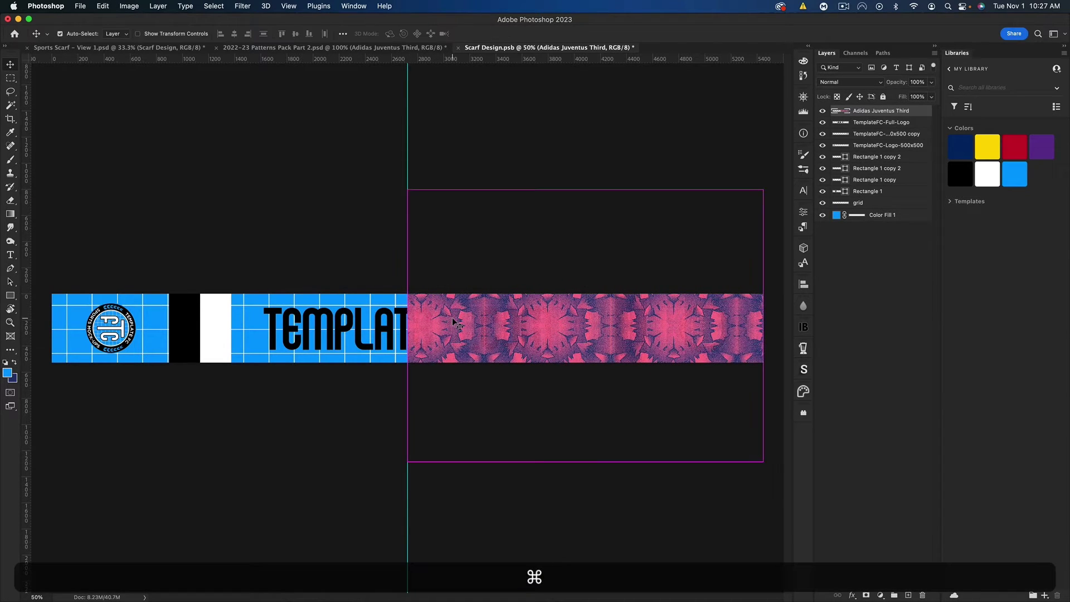
Duplicate the pattern and flip the copy horizontally to cover the scarf's left half.
{"action": "key", "text": "super+j"}
{"action": "left_click_drag", "start_coordinate": [657, 322], "coordinate": [296, 330]}
{"action": "key", "text": "super+t"}
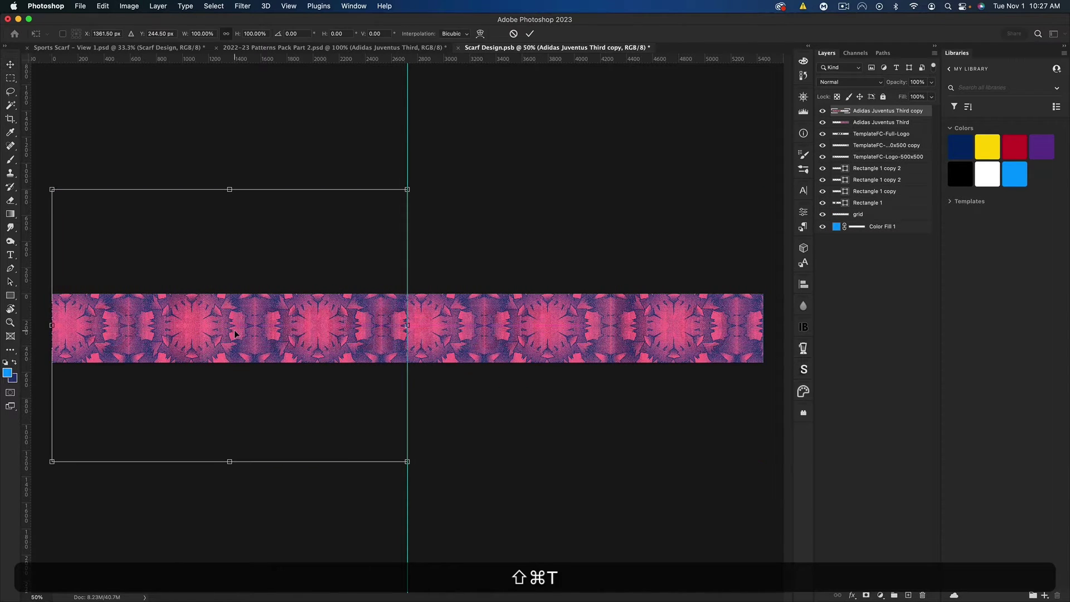
{"action": "right_click", "coordinate": [236, 330]}
{"action": "left_click", "coordinate": [298, 573]}
{"action": "key", "text": "Return"}
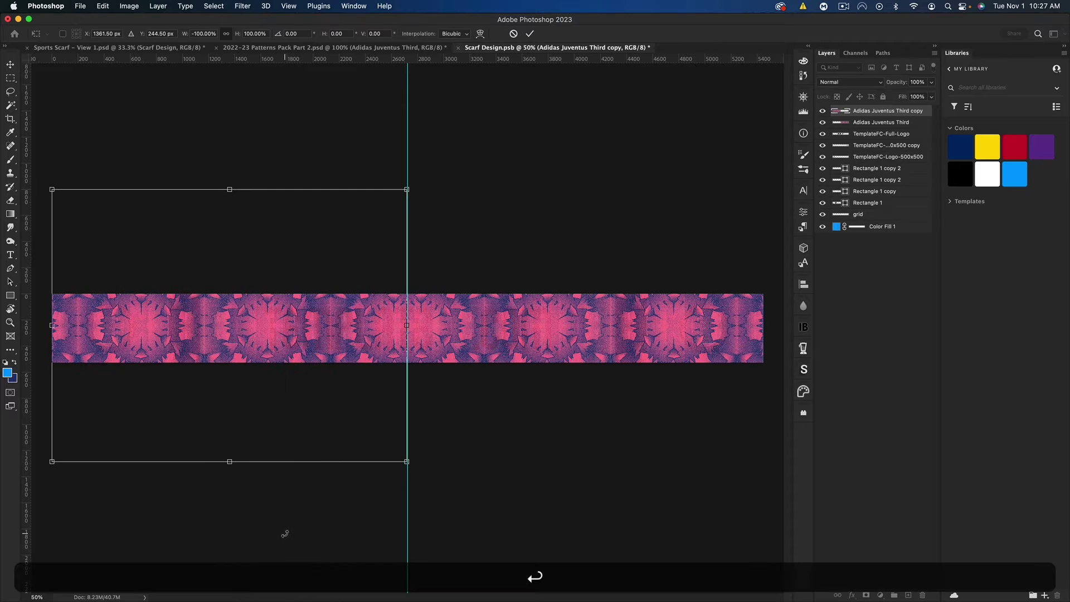
Shift both pattern halves up 310 px with guides hidden.
{"action": "key", "text": "super+j"}
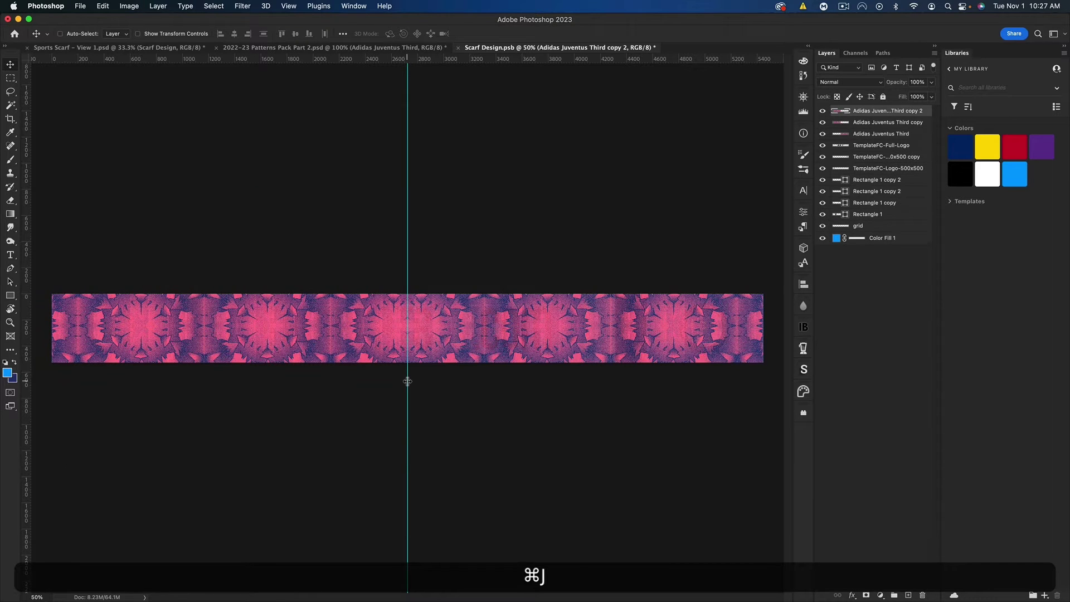
{"action": "key", "text": "super+z"}
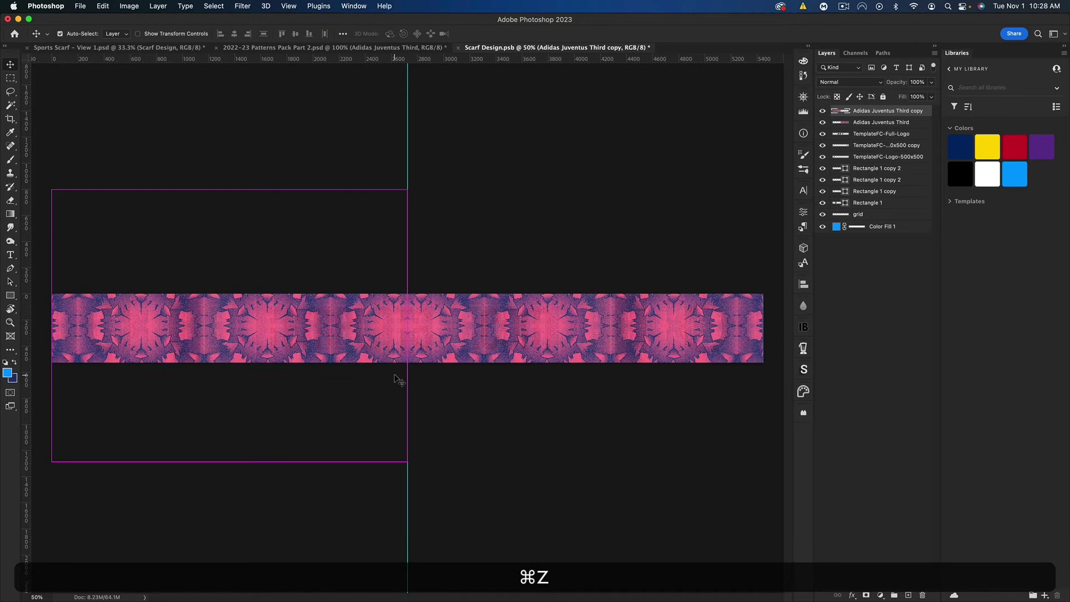
{"action": "key", "text": "super+h"}
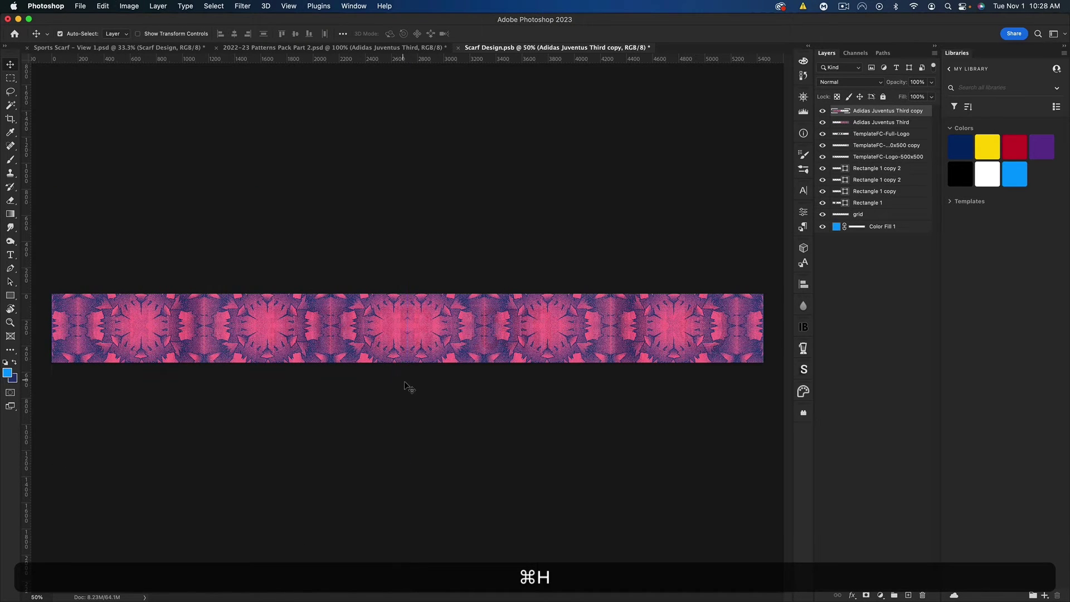
{"action": "left_click", "coordinate": [882, 122], "text": "shift"}
{"action": "left_click_drag", "start_coordinate": [540, 296], "coordinate": [541, 252]}
Duplicate both pattern halves and merge all four pattern layers into one.
{"action": "key", "text": "super"}
{"action": "key", "text": "super+j"}
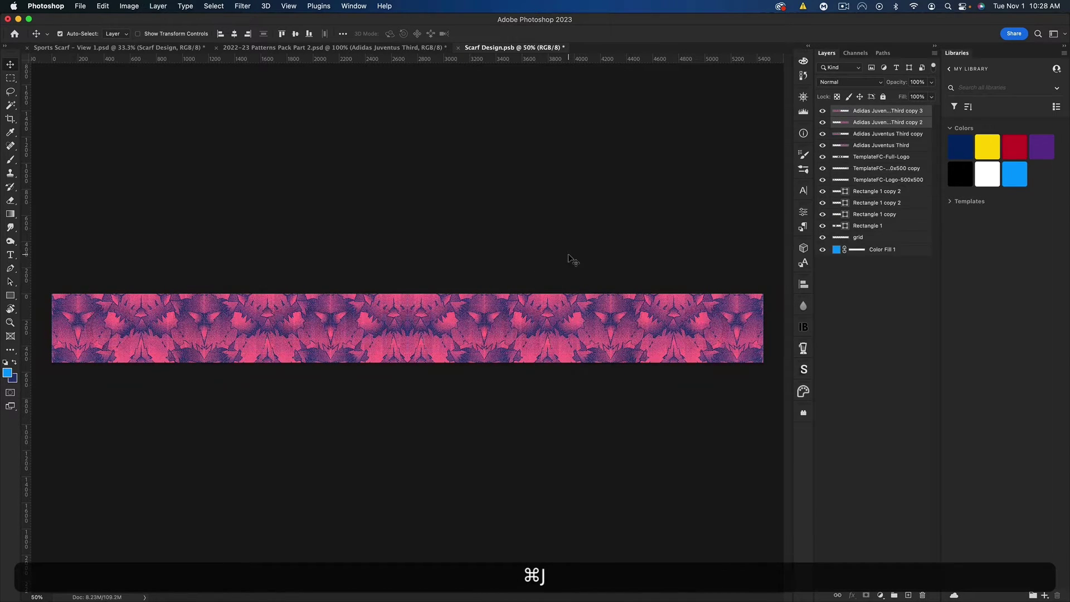
{"action": "left_click", "coordinate": [886, 146], "text": "shift"}
{"action": "key", "text": "super+e"}
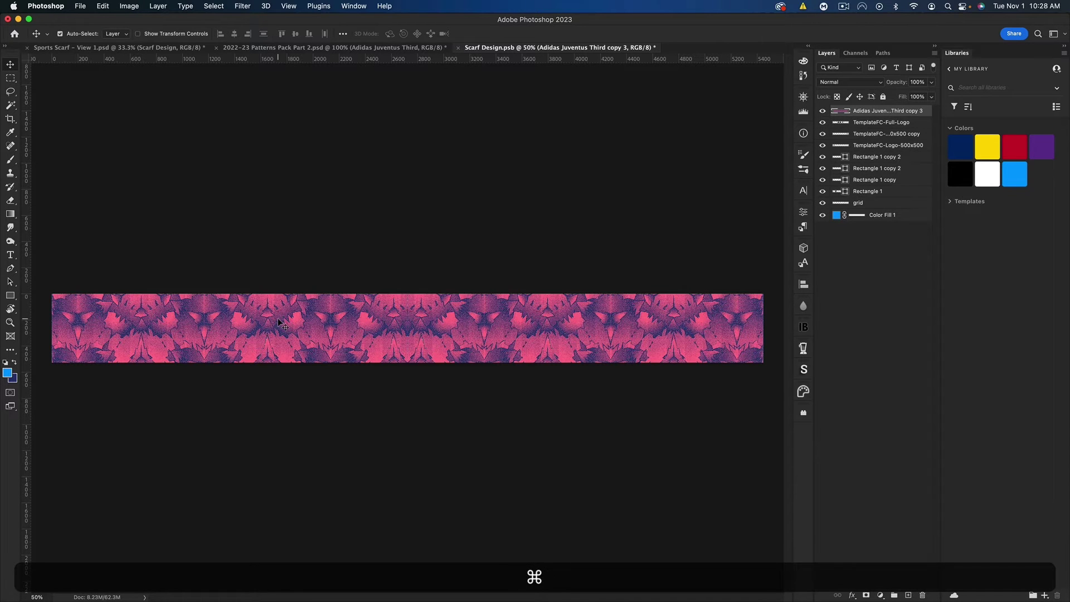
Redo the merge of the four Adidas Juventus pattern layers into a single layer.
{"action": "key", "text": "super+equal"}
{"action": "key", "text": "super+equal"}
{"action": "key", "text": "super+equal"}
{"action": "key", "text": "super+equal"}
{"action": "key", "text": "super+equal"}
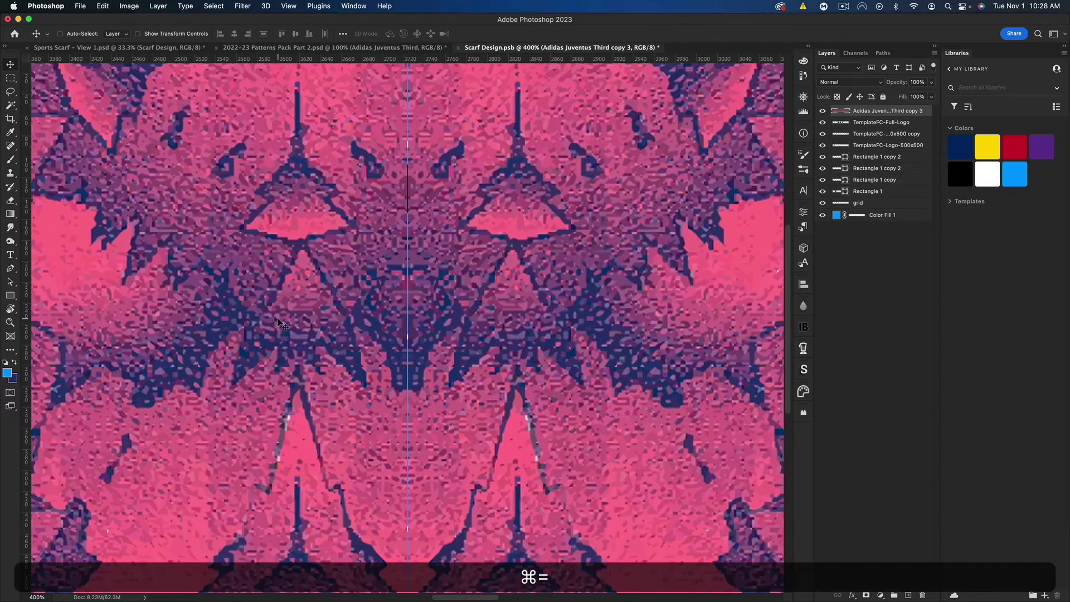
{"action": "key", "text": "super+z"}
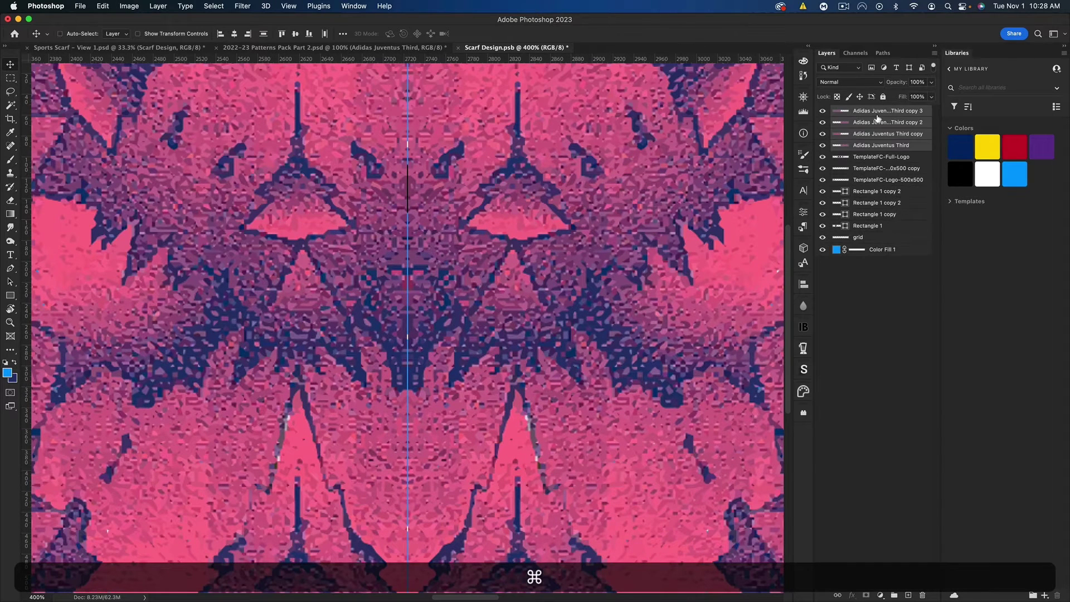
{"action": "left_click", "coordinate": [877, 114]}
{"action": "left_click", "coordinate": [873, 137], "text": "super"}
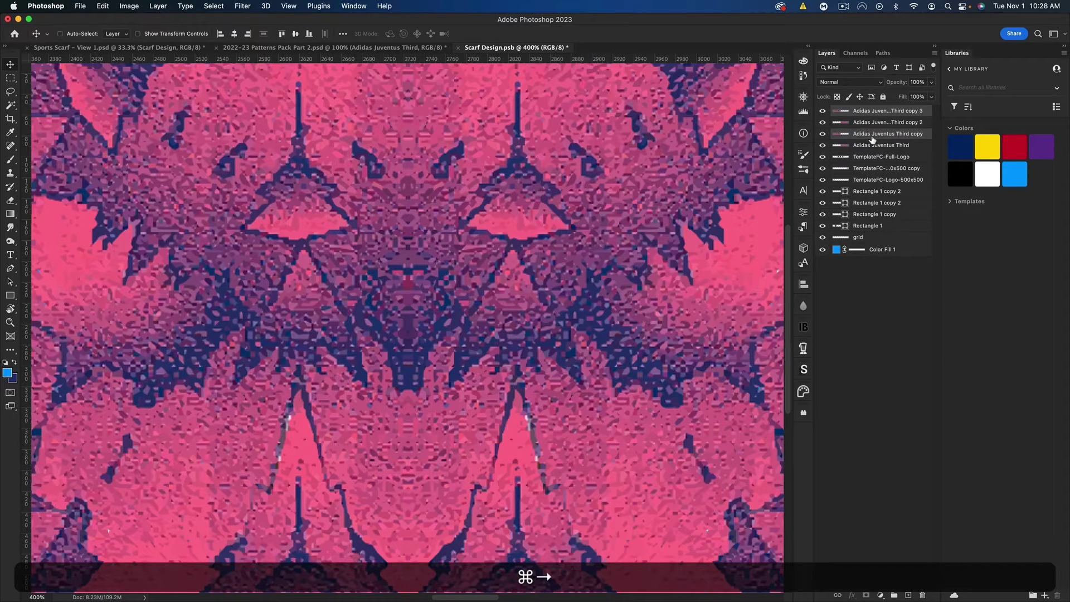
{"action": "left_click", "coordinate": [869, 114]}
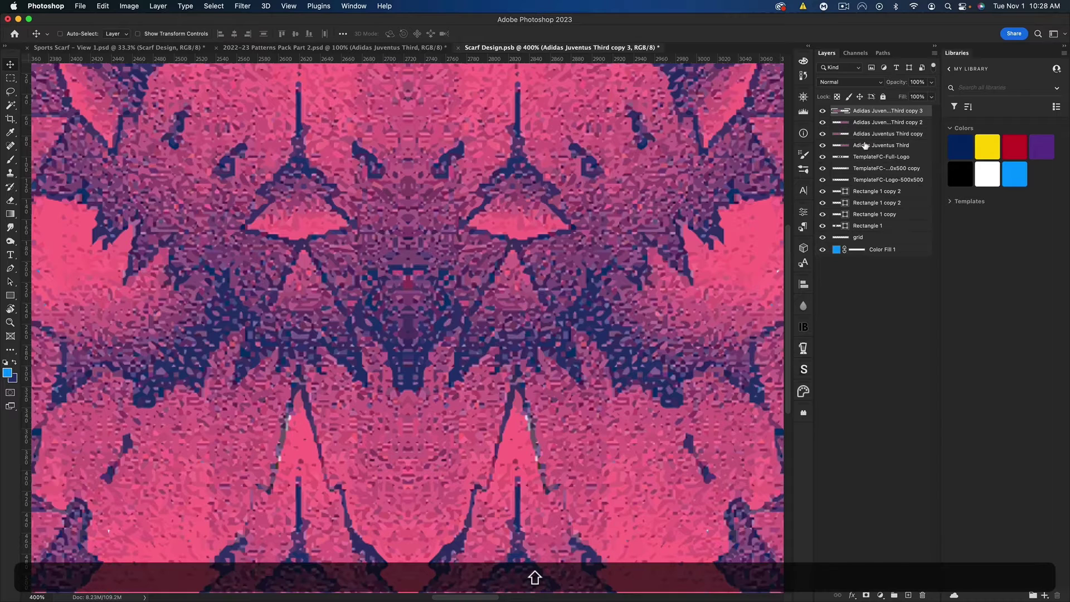
{"action": "left_click", "coordinate": [863, 145], "text": "shift"}
{"action": "key", "text": "shift+super+e"}
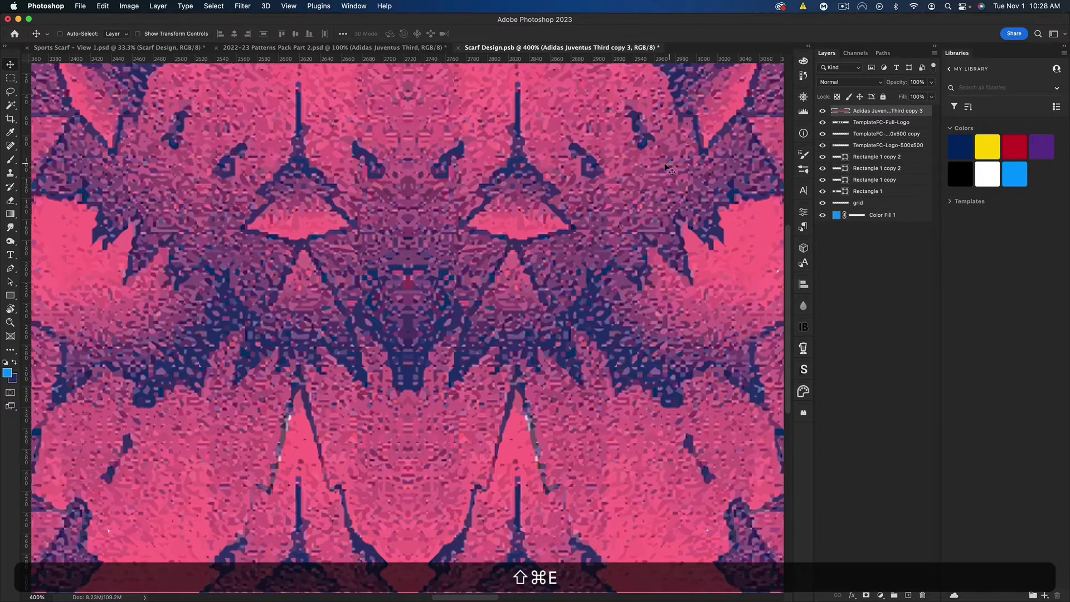
Sample the pattern's pink #ff6c87 as foreground and navy #1d3772 as background colour.
{"action": "left_click", "coordinate": [7, 373]}
{"action": "left_click", "coordinate": [358, 528]}
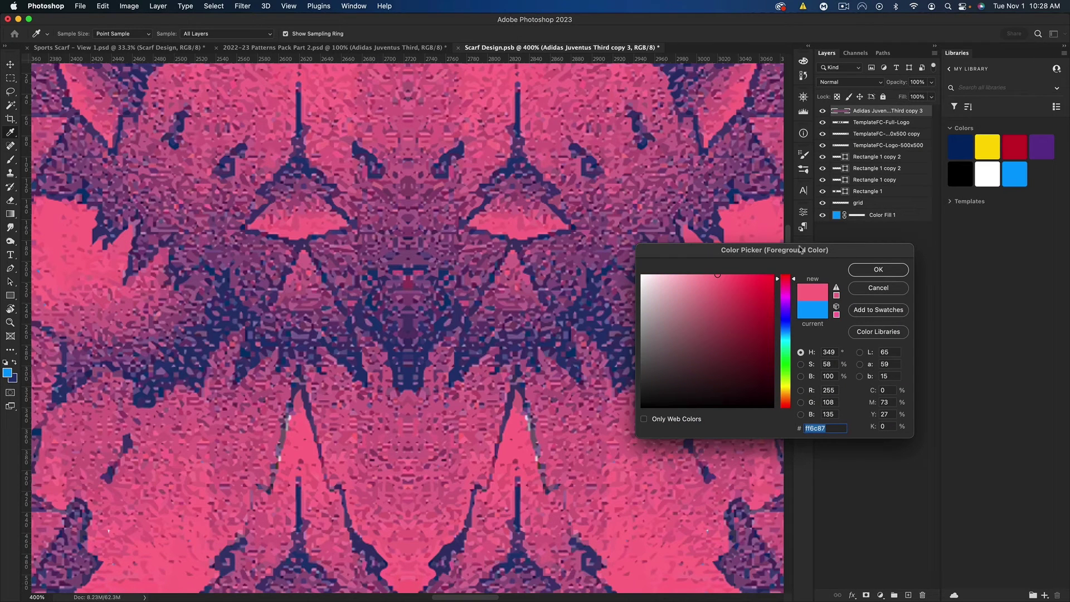
{"action": "left_click", "coordinate": [886, 272]}
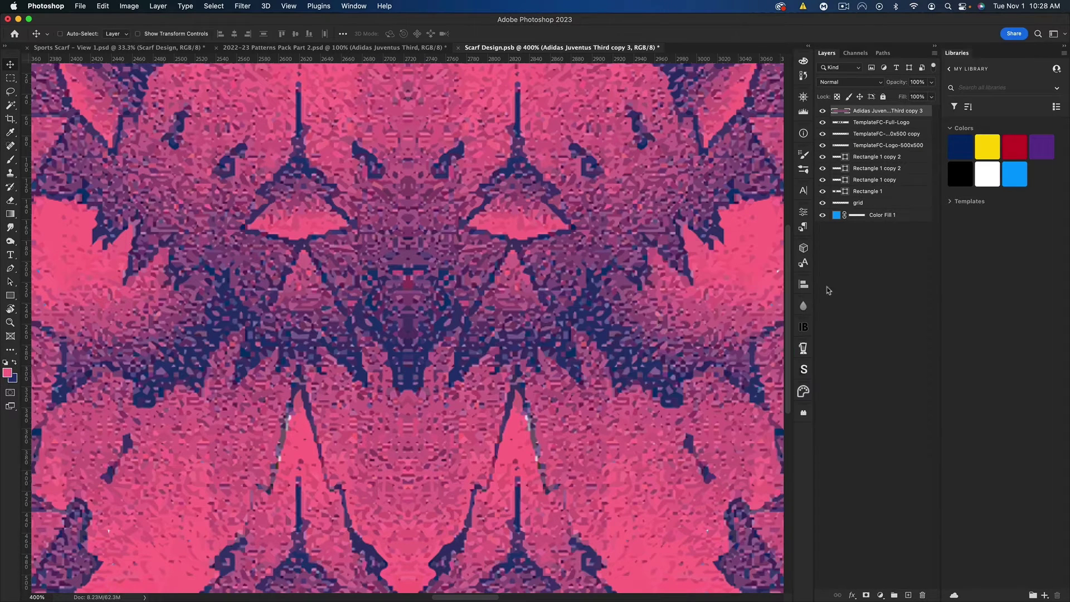
{"action": "left_click", "coordinate": [13, 378]}
{"action": "left_click", "coordinate": [630, 315]}
{"action": "left_click", "coordinate": [890, 269]}
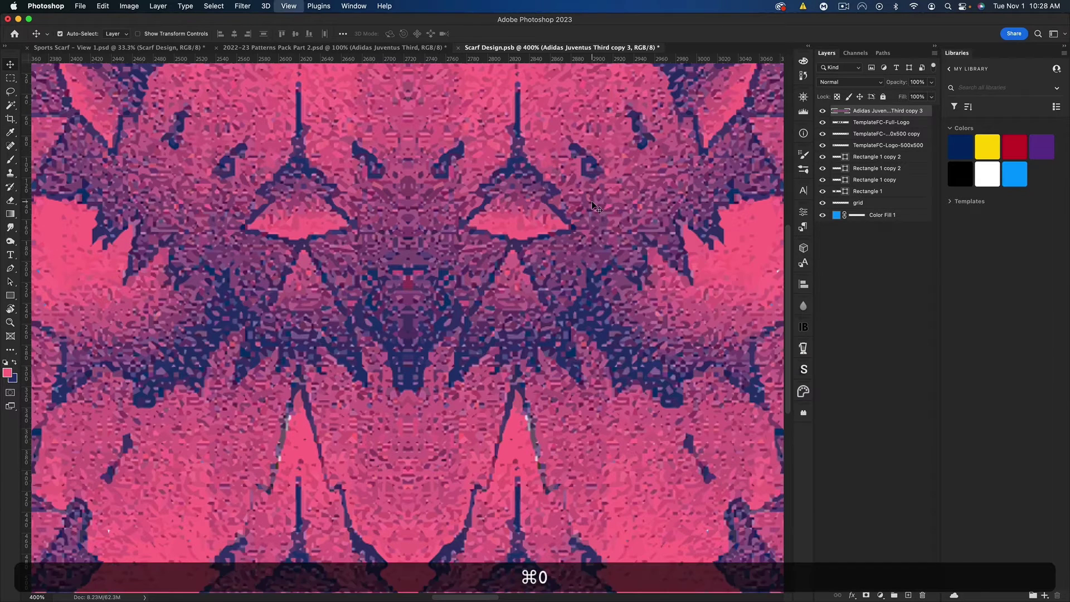
{"action": "key", "text": "super+0"}
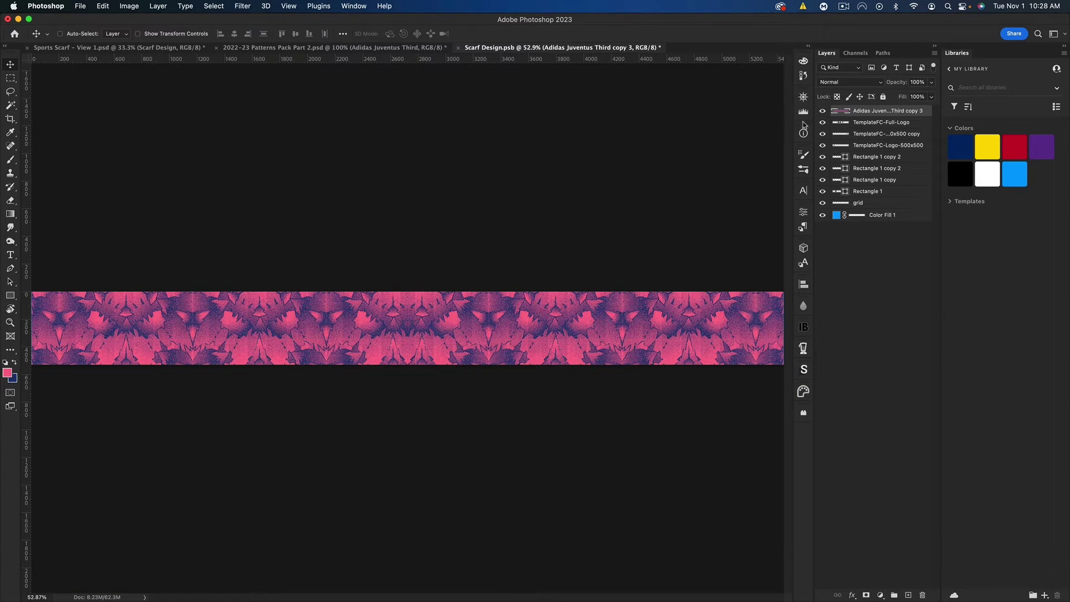
Hide the merged Adidas Juventus pattern layer to reveal the blue TemplateFC template.
{"action": "left_click", "coordinate": [823, 111]}
{"action": "left_click", "coordinate": [822, 111]}
{"action": "left_click", "coordinate": [823, 110]}
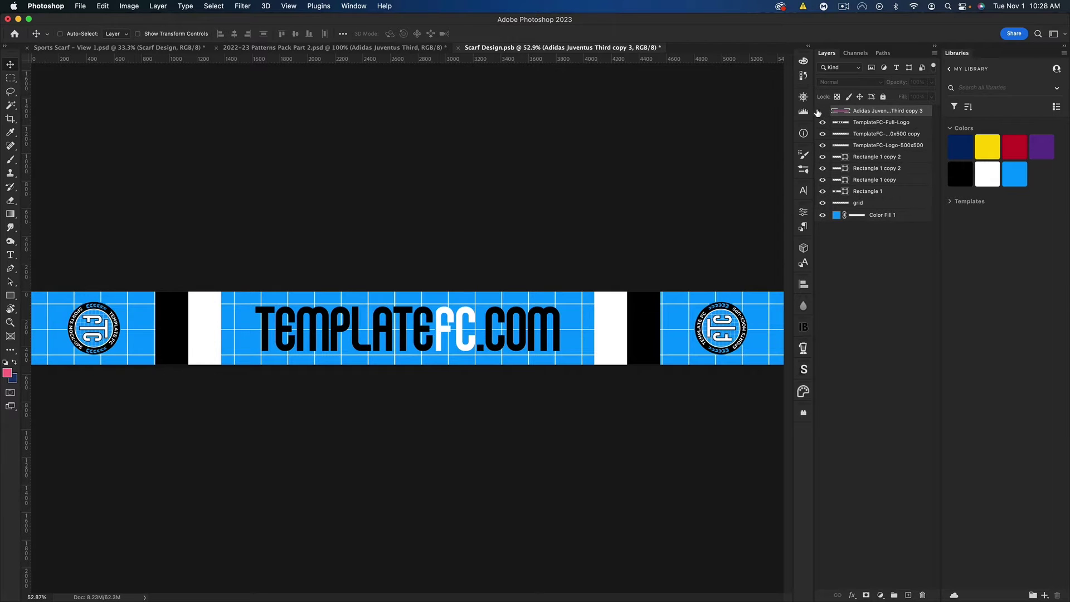
{"action": "left_click", "coordinate": [821, 111]}
{"action": "left_click", "coordinate": [821, 112]}
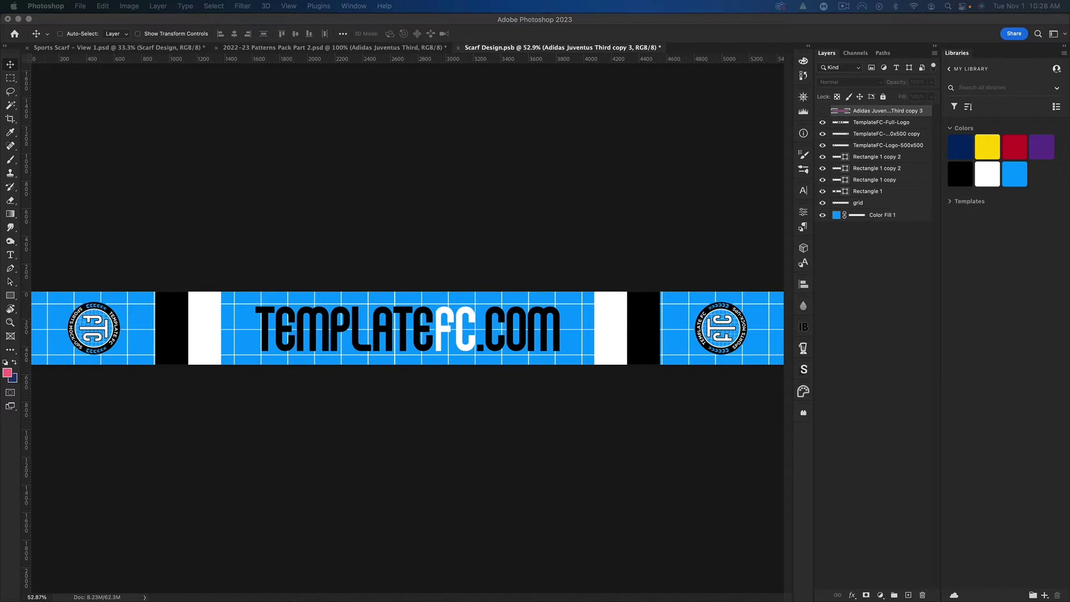
Paste the black logo shapes, rotate them 90° and scale them onto the left crest.
{"action": "left_click", "coordinate": [365, 332]}
{"action": "key", "text": "super+v"}
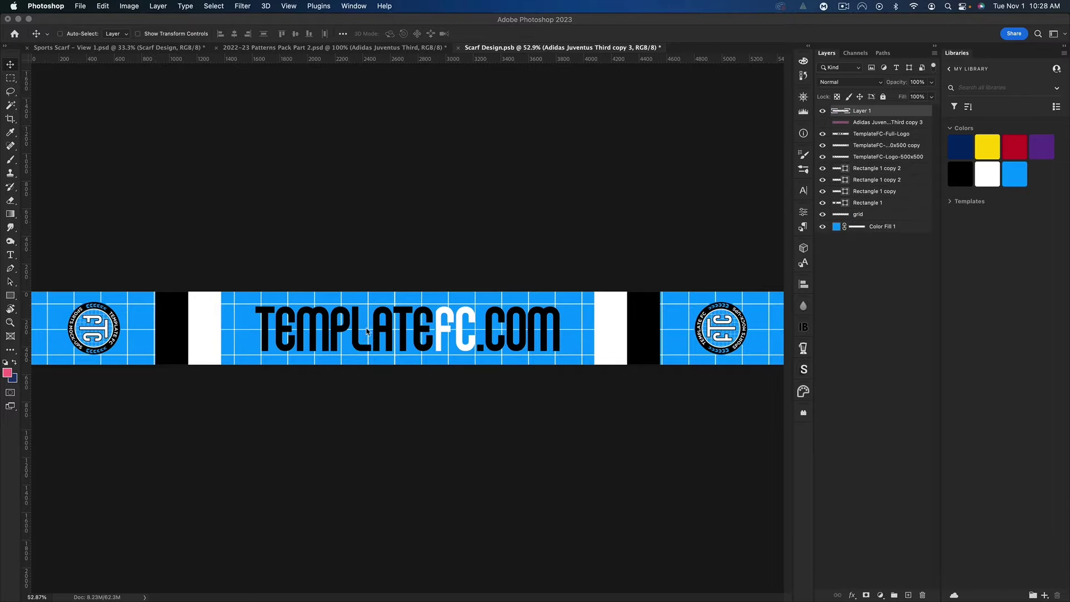
{"action": "key", "text": "super"}
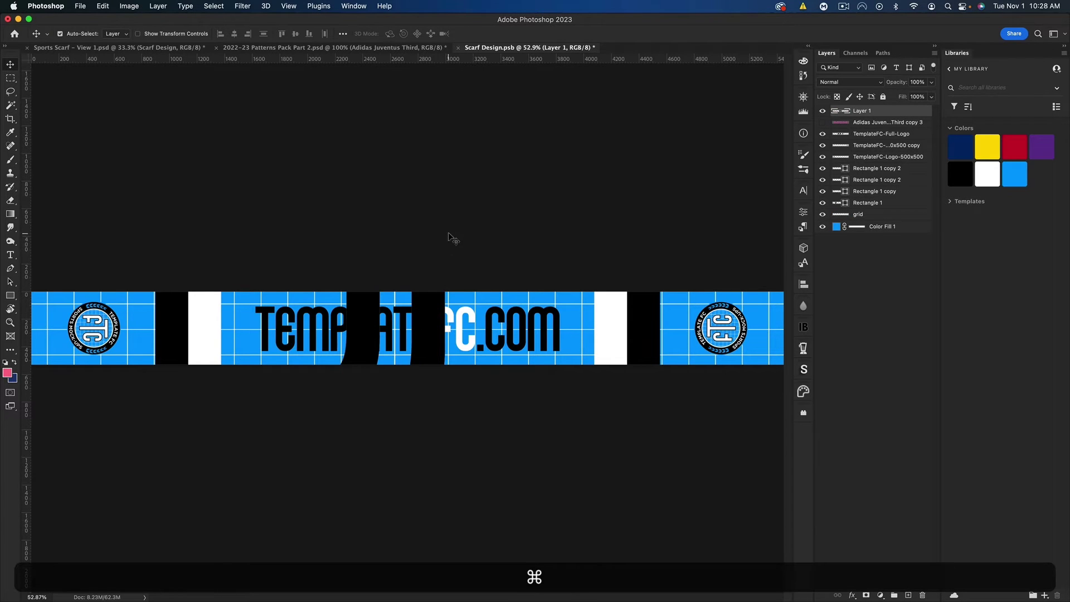
{"action": "key", "text": "super+t"}
{"action": "left_click_drag", "start_coordinate": [362, 184], "coordinate": [599, 301]}
{"action": "left_click_drag", "start_coordinate": [350, 336], "coordinate": [184, 330]}
{"action": "left_click_drag", "start_coordinate": [327, 329], "coordinate": [121, 329]}
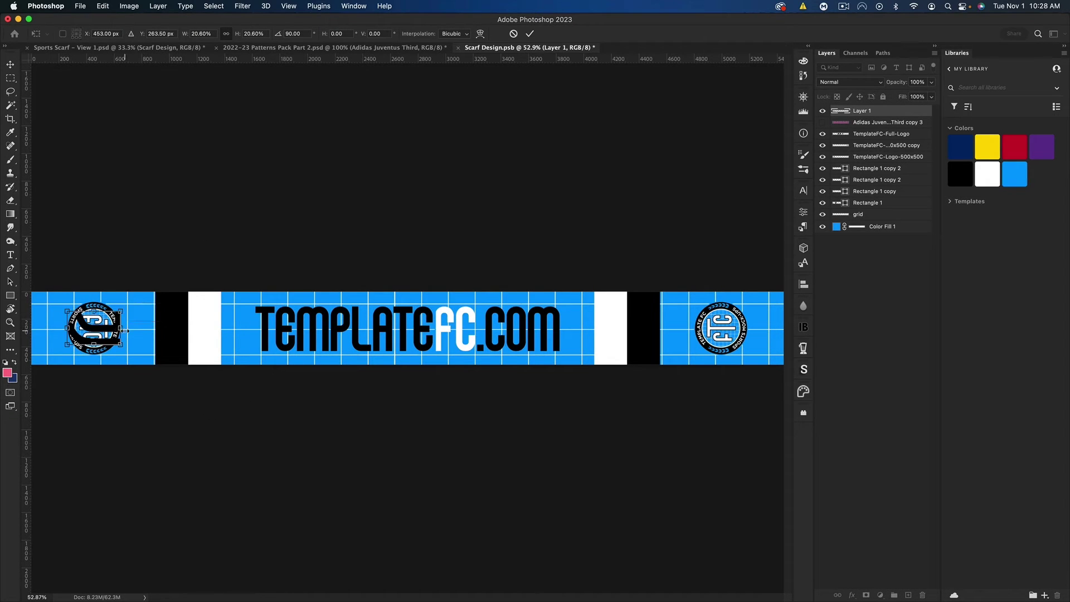
{"action": "key", "text": "Return"}
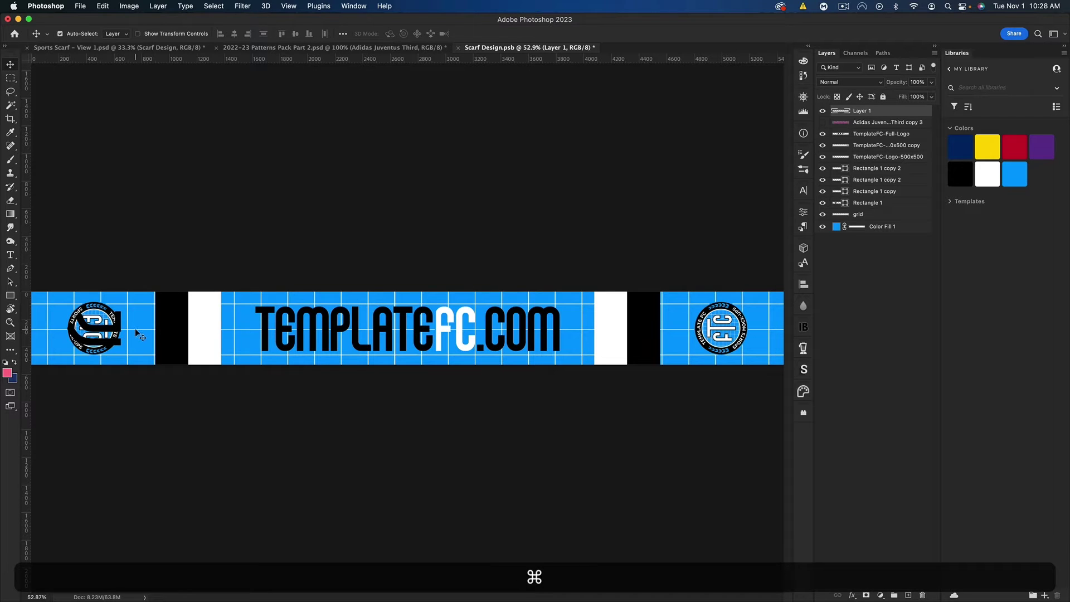
Duplicate the logo and turn the copy 180° onto the right crest.
{"action": "key", "text": "super+j"}
{"action": "key", "text": "super+t"}
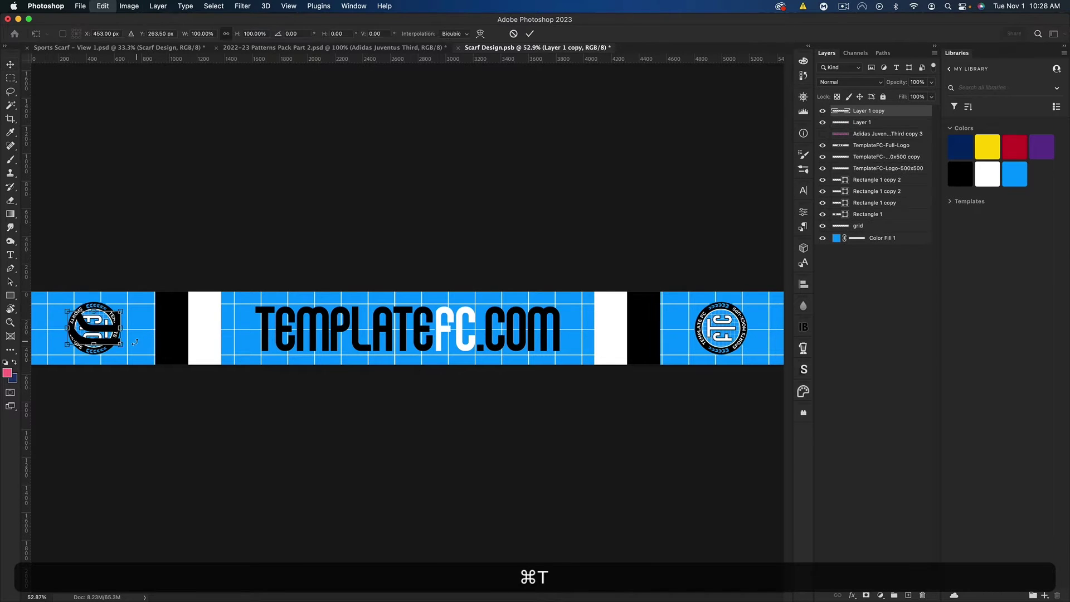
{"action": "left_click_drag", "start_coordinate": [151, 336], "coordinate": [716, 330]}
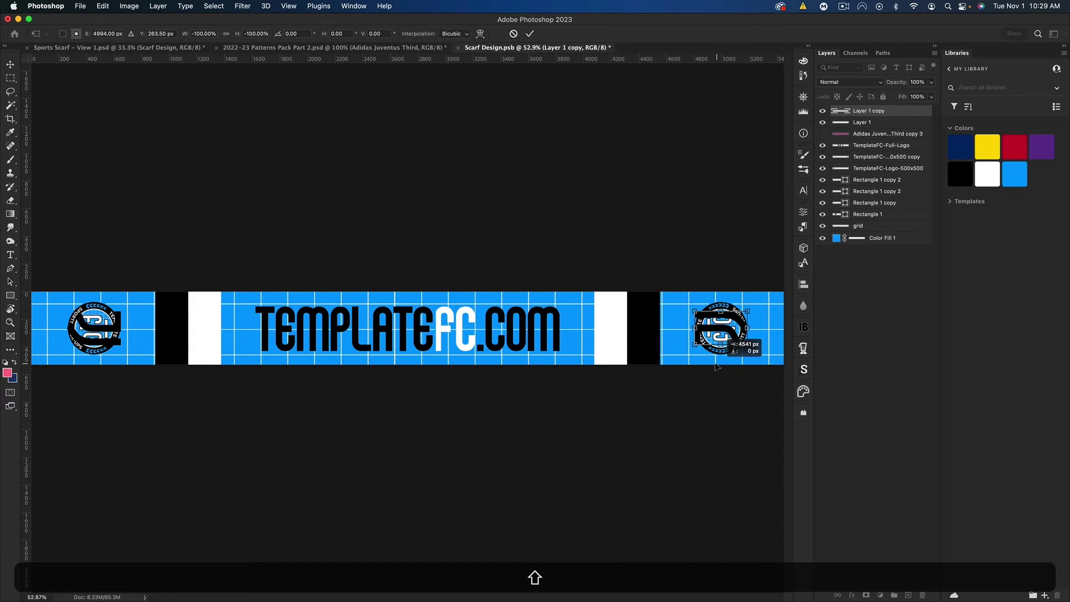
{"action": "key", "text": "Return"}
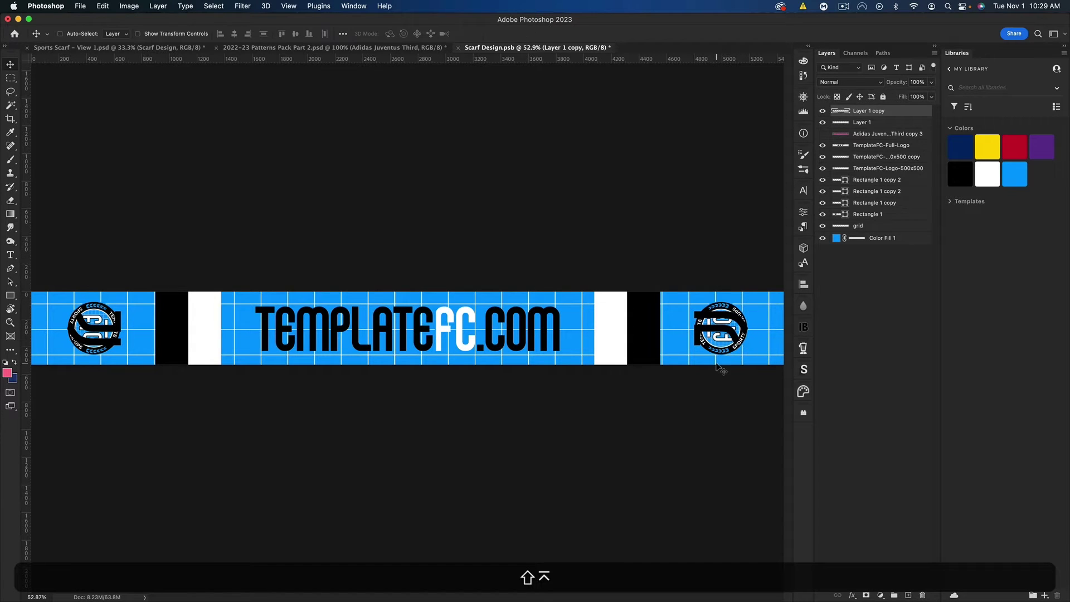
Invert both crest logo shapes from black toward white.
{"action": "left_click", "coordinate": [822, 135]}
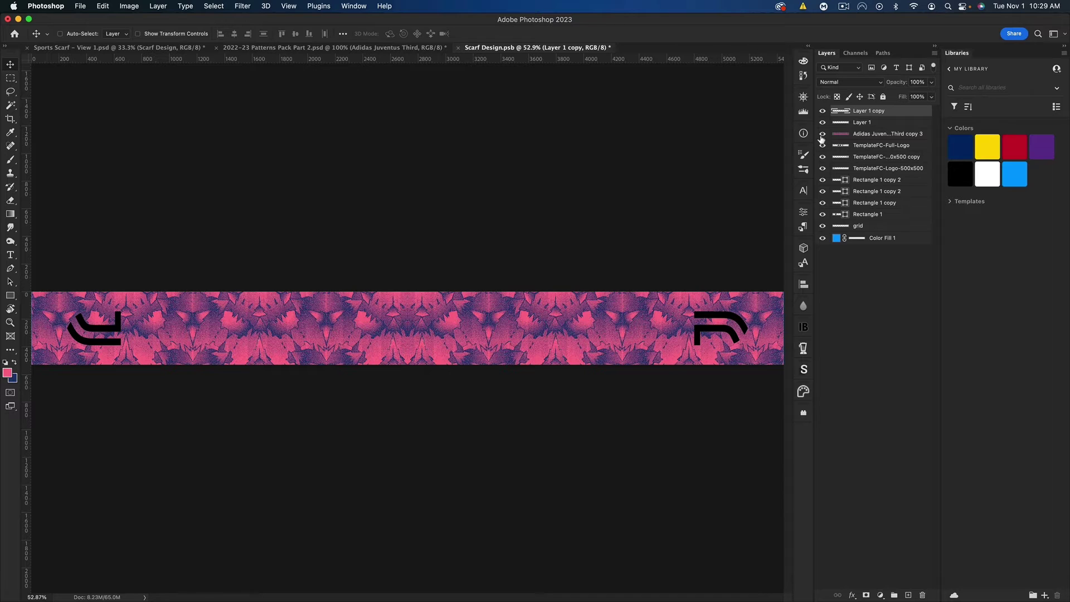
{"action": "left_click", "coordinate": [821, 136]}
{"action": "key", "text": "super"}
{"action": "key", "text": "super+i"}
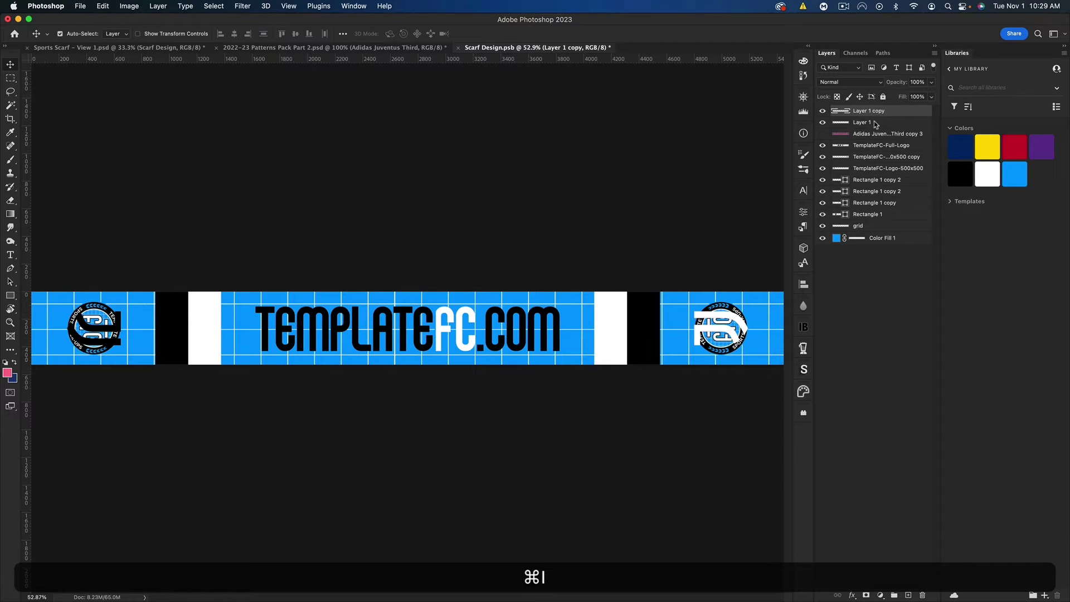
{"action": "left_click", "coordinate": [881, 123]}
{"action": "key", "text": "super+i"}
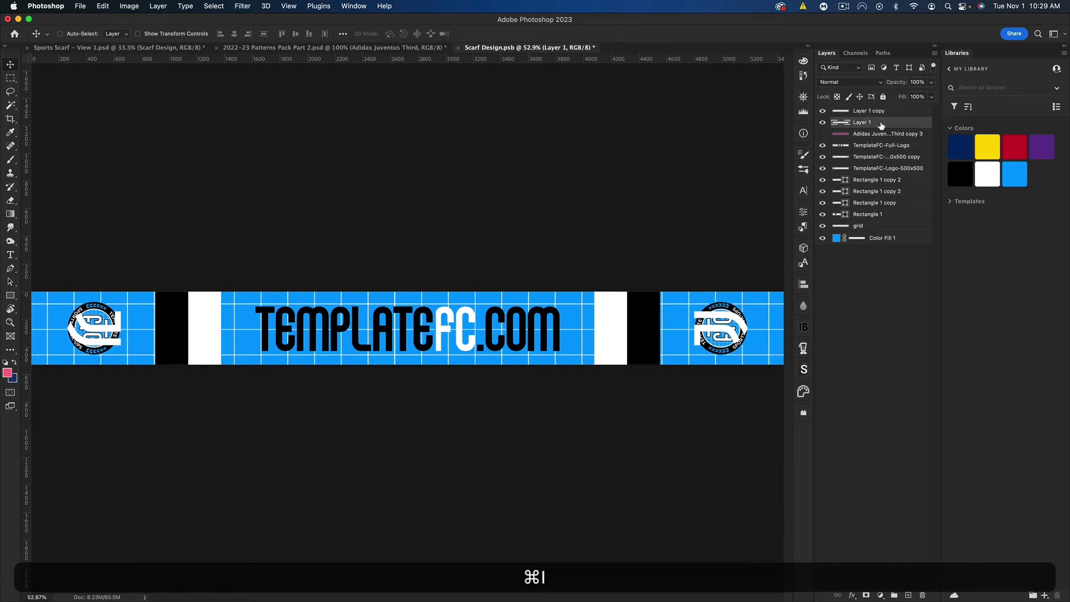
Apply Hue/Saturation Lightness +98 to both logo layers so they become pure white.
{"action": "key", "text": "super+u"}
{"action": "left_click_drag", "start_coordinate": [792, 449], "coordinate": [921, 404]}
{"action": "left_click", "coordinate": [903, 358]}
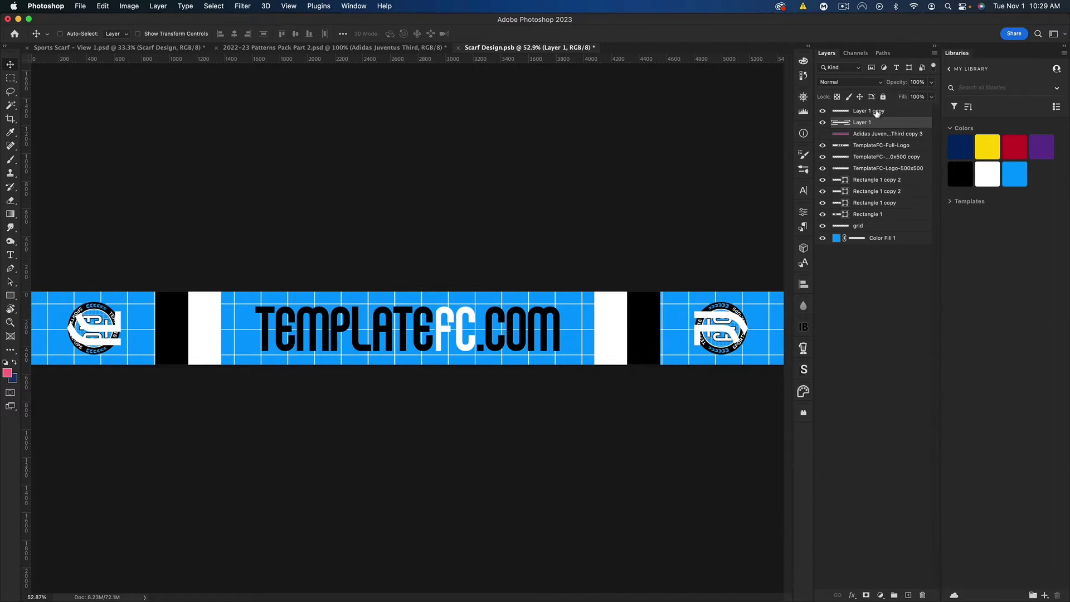
{"action": "left_click", "coordinate": [877, 112]}
{"action": "key", "text": "super+u"}
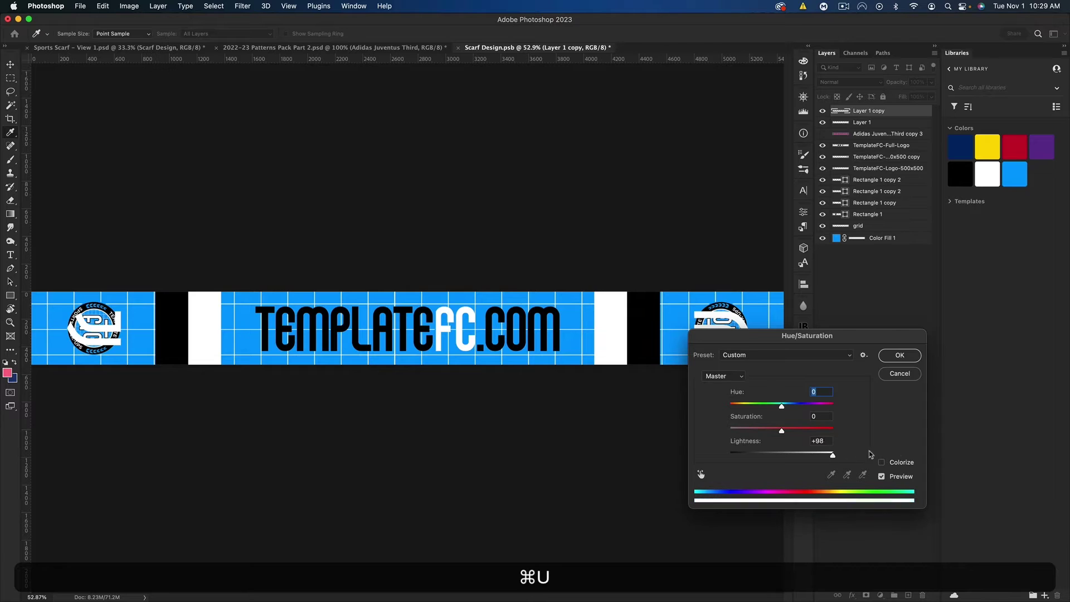
{"action": "left_click", "coordinate": [897, 358]}
{"action": "left_click", "coordinate": [822, 134]}
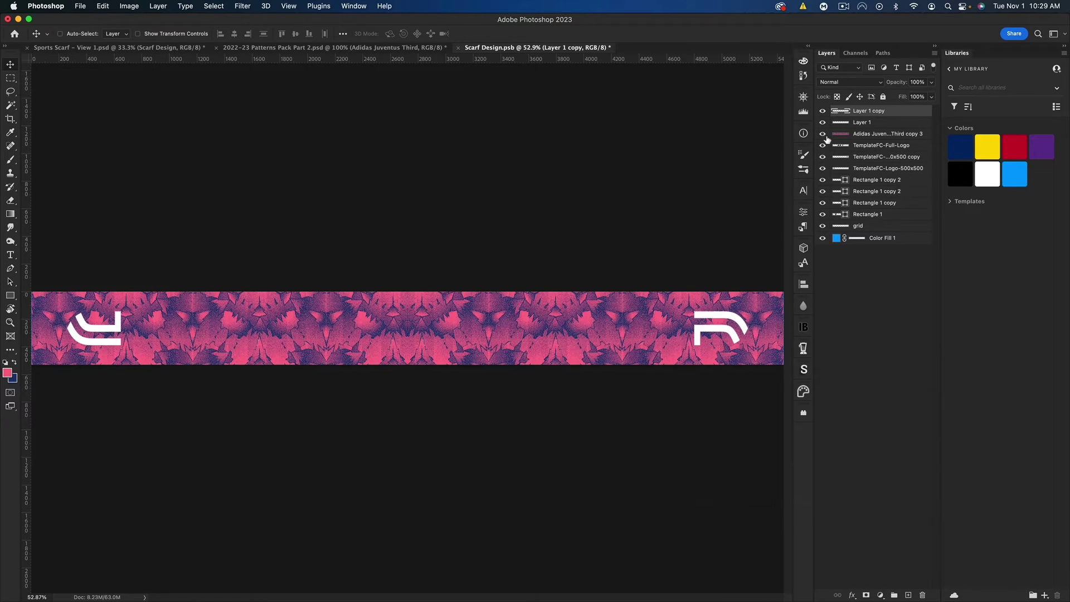
{"action": "left_click", "coordinate": [823, 134]}
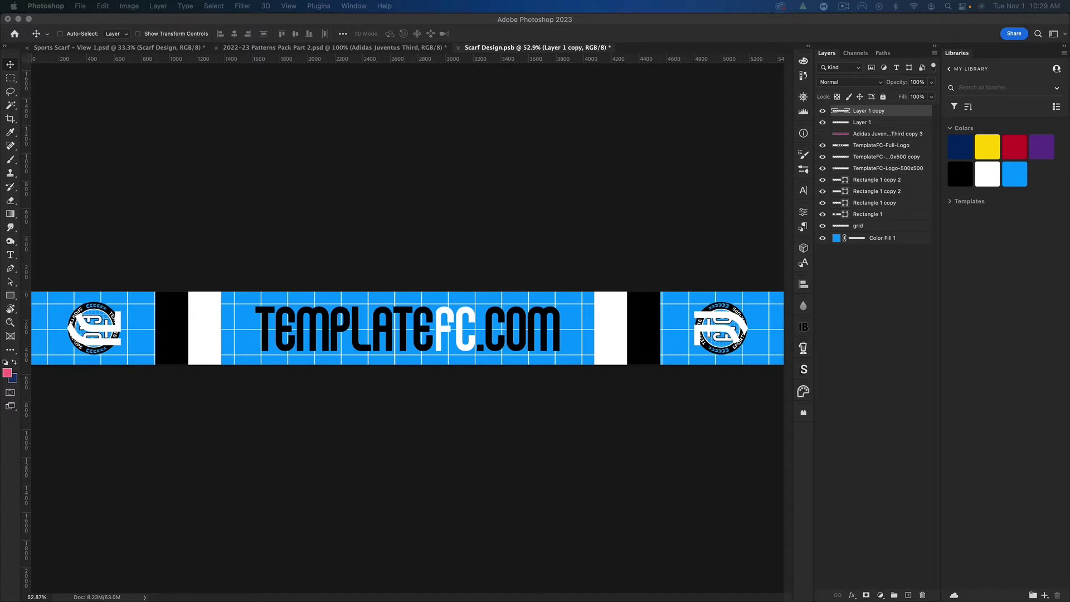
Paste the Juventus band and Magic Wand-select all eight JUVENTUS letters.
{"action": "key", "text": "super+v"}
{"action": "left_click", "coordinate": [10, 105]}
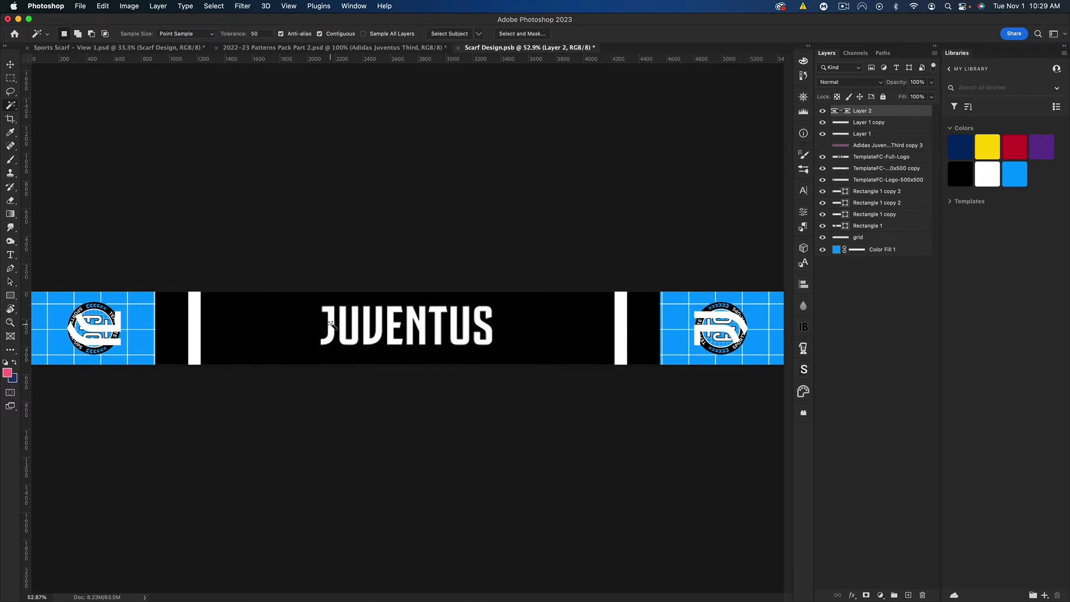
{"action": "left_click", "coordinate": [331, 324], "text": "shift"}
{"action": "left_click", "coordinate": [344, 328], "text": "shift"}
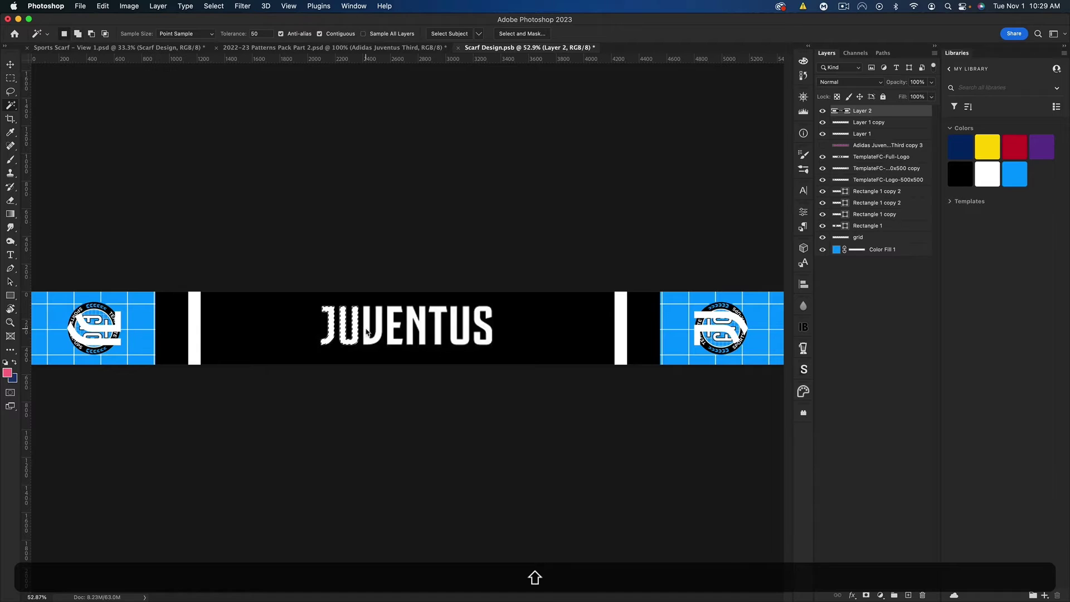
{"action": "left_click", "coordinate": [377, 329], "text": "shift"}
{"action": "left_click", "coordinate": [396, 322], "text": "shift"}
{"action": "left_click", "coordinate": [413, 317], "text": "shift"}
{"action": "left_click", "coordinate": [433, 321], "text": "shift"}
{"action": "left_click", "coordinate": [454, 322], "text": "shift"}
{"action": "left_click", "coordinate": [482, 325], "text": "shift"}
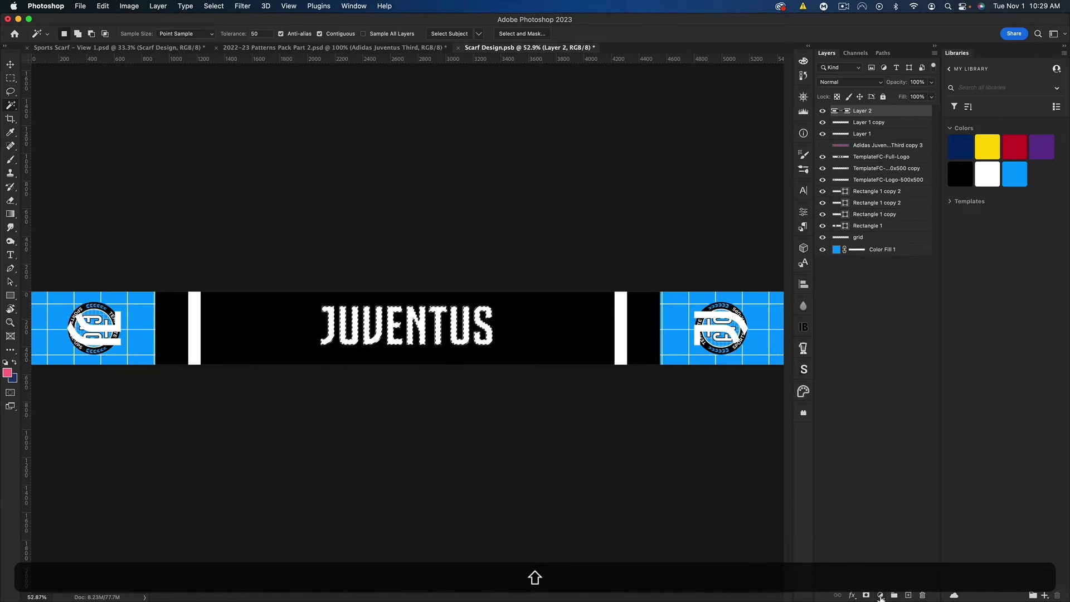
Fill the letter selection with a white Solid Color layer and delete Layer 2.
{"action": "left_click", "coordinate": [880, 595]}
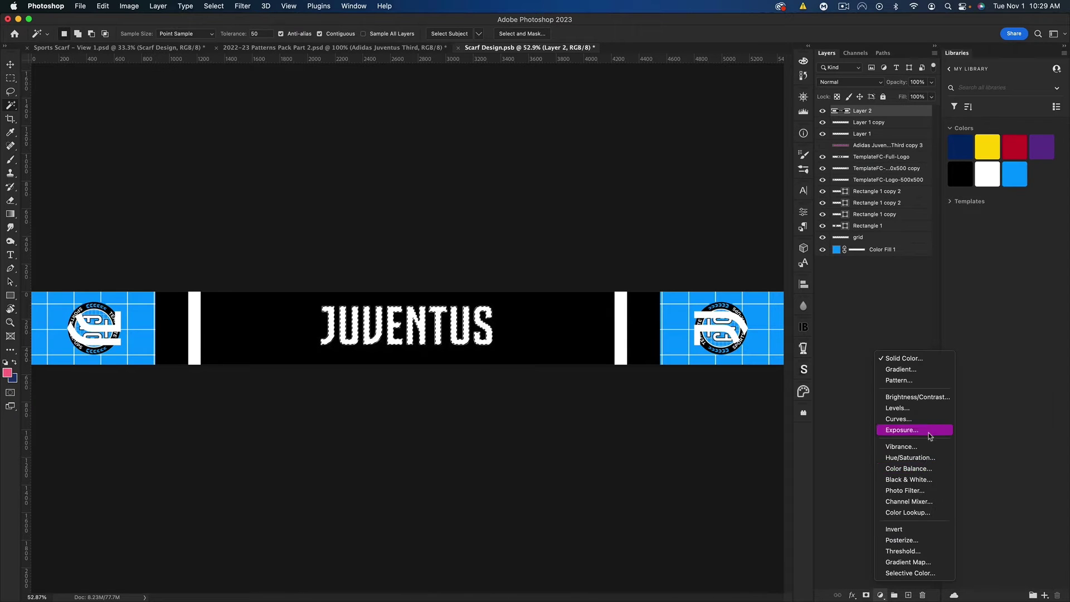
{"action": "left_click", "coordinate": [915, 363]}
{"action": "left_click_drag", "start_coordinate": [695, 315], "coordinate": [550, 198]}
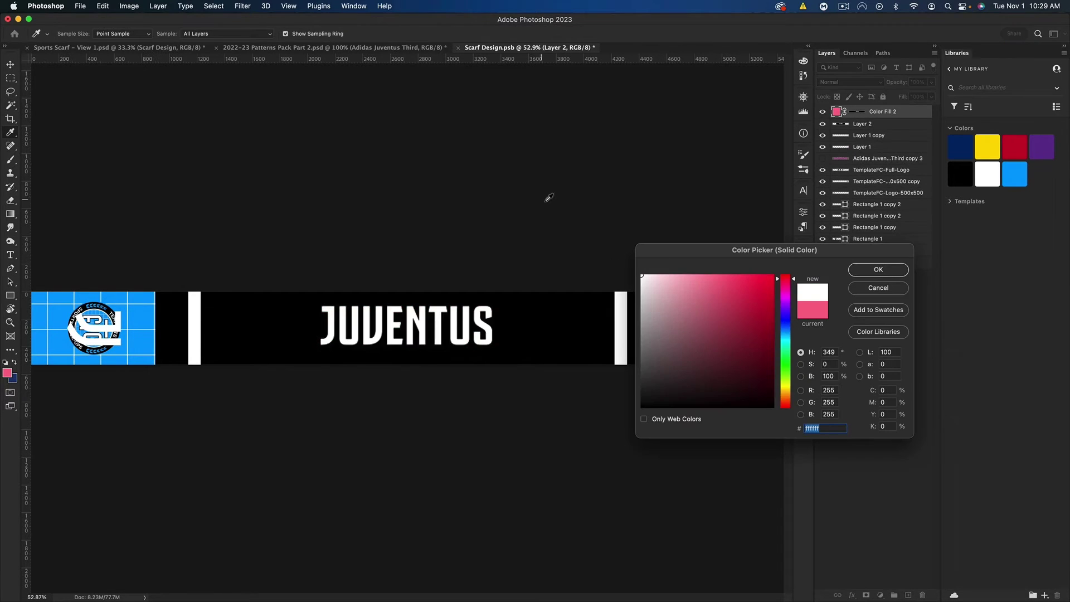
{"action": "left_click", "coordinate": [892, 271]}
{"action": "left_click", "coordinate": [871, 126]}
{"action": "key", "text": "BackSpace"}
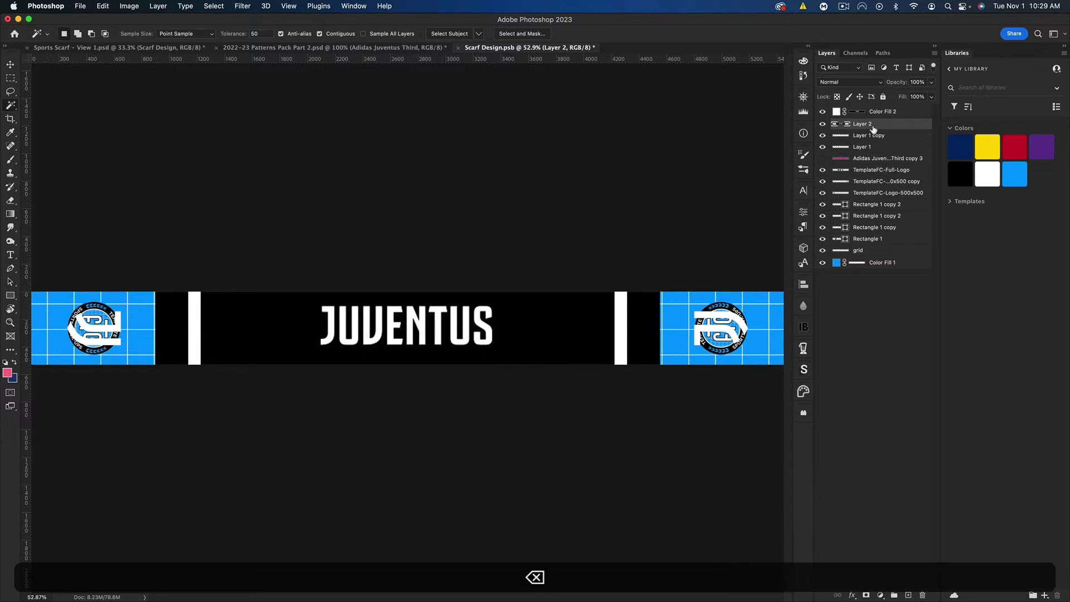
Enlarge the white JUVENTUS text to 124.29% and show the pink Adidas Juventus pattern.
{"action": "key", "text": "super+h"}
{"action": "left_click", "coordinate": [891, 113]}
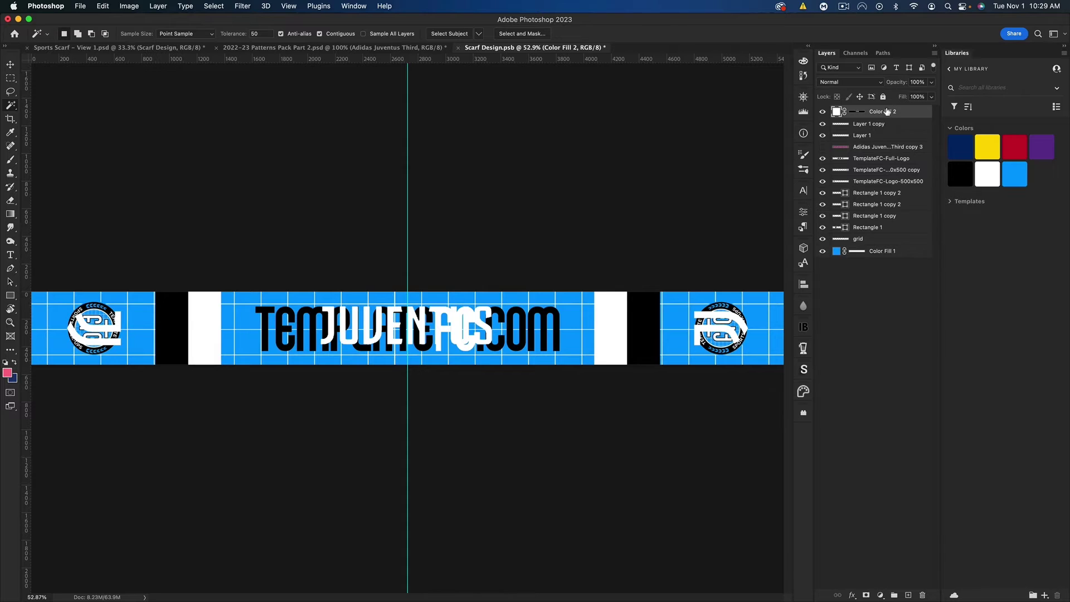
{"action": "key", "text": "super+t"}
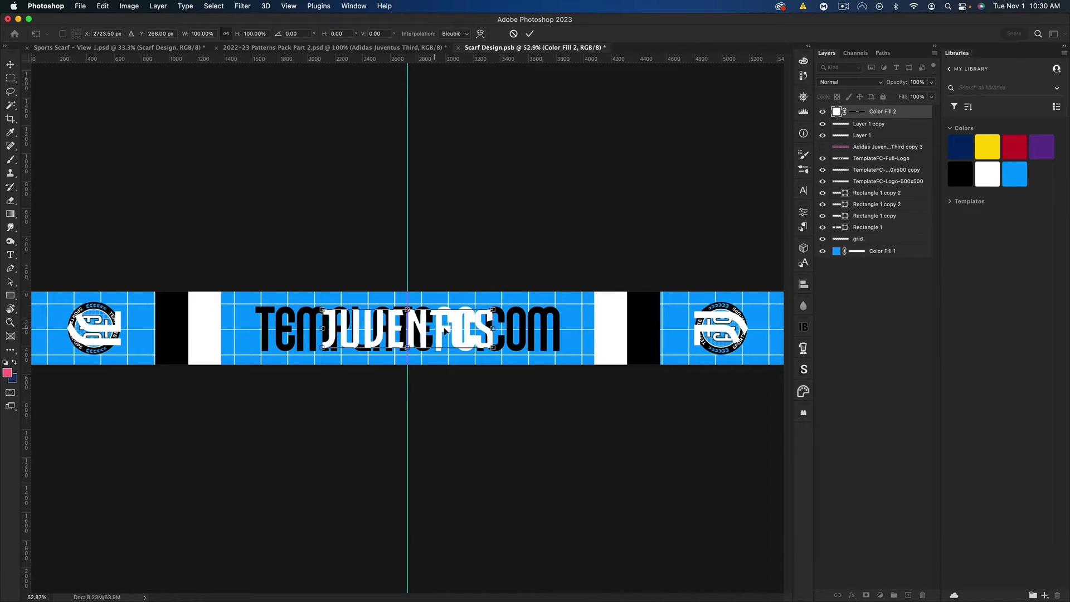
{"action": "left_click_drag", "start_coordinate": [493, 329], "coordinate": [515, 327]}
{"action": "key", "text": "Return"}
{"action": "left_click", "coordinate": [822, 146]}
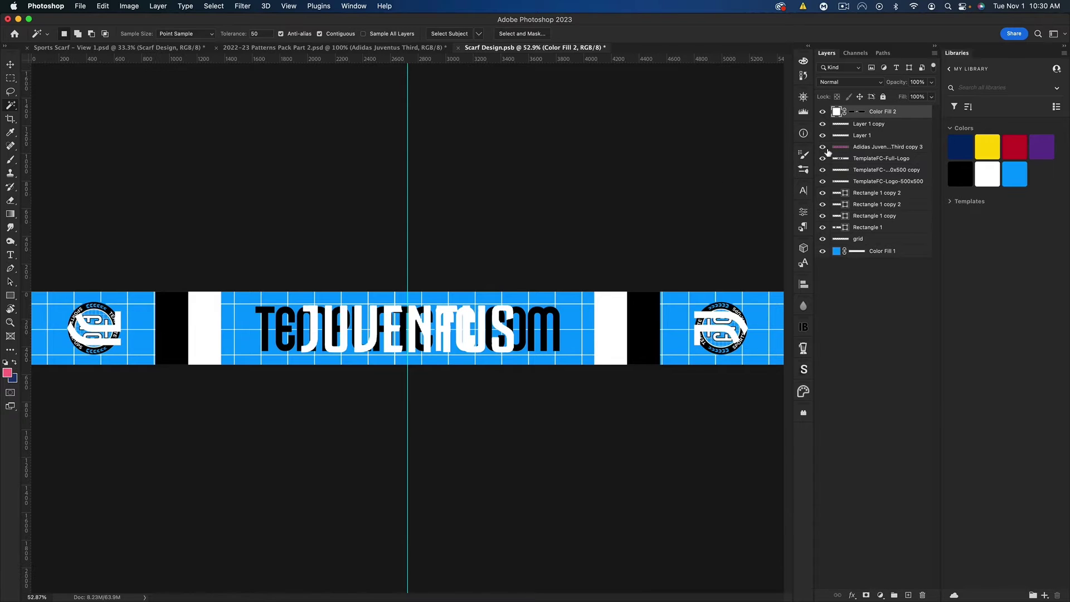
{"action": "left_click", "coordinate": [11, 64]}
Delete the TemplateFC-Full-Logo through Rectangle 1 layers and select the Adidas Juventus pattern layer.
{"action": "left_click", "coordinate": [882, 160]}
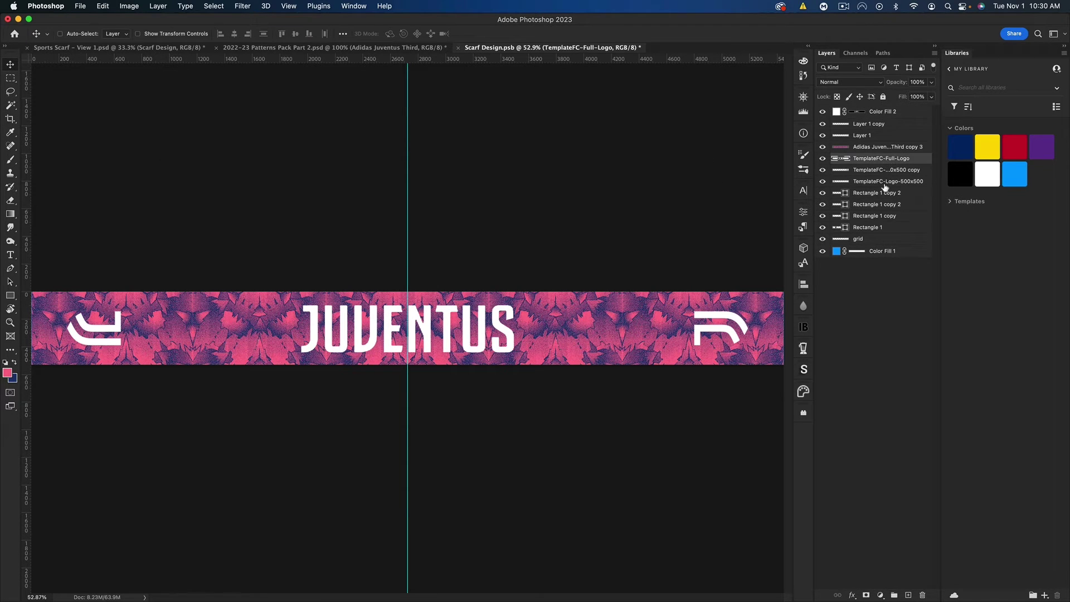
{"action": "left_click", "coordinate": [875, 232], "text": "shift"}
{"action": "key", "text": "BackSpace"}
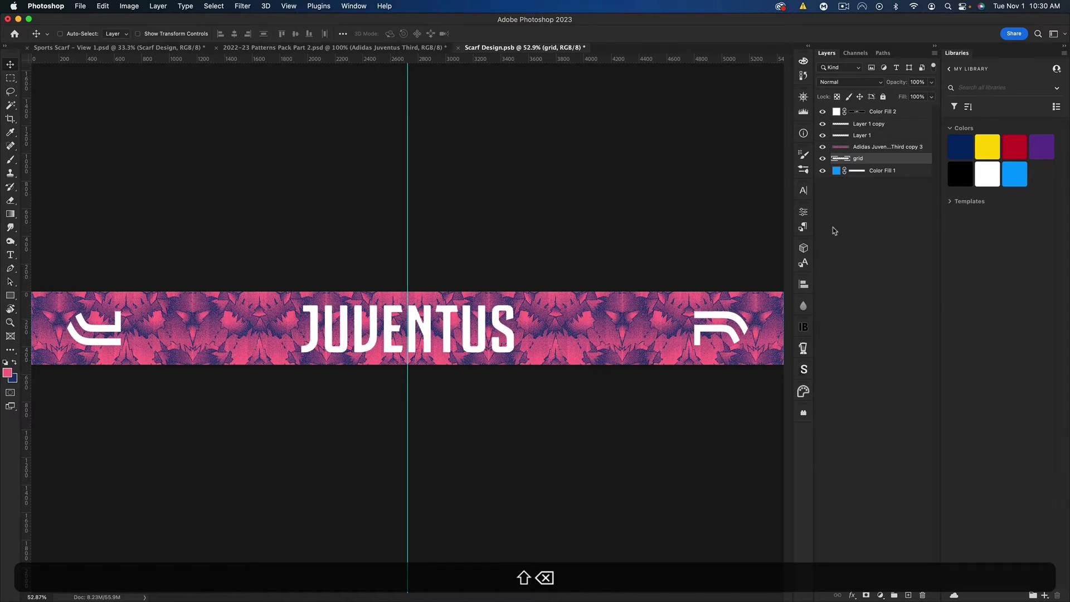
{"action": "left_click", "coordinate": [883, 147]}
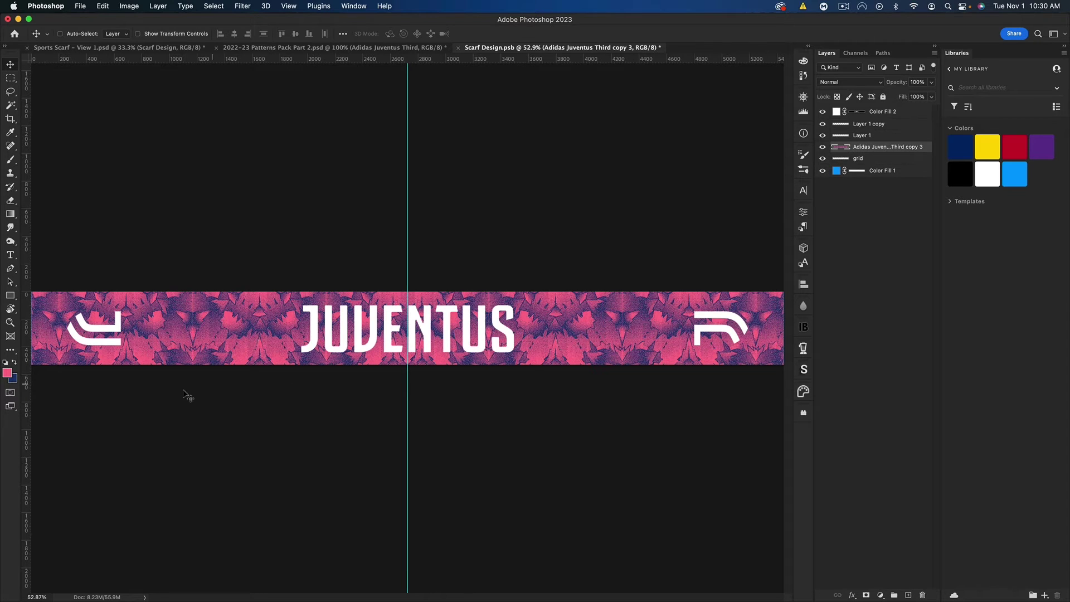
{"action": "left_click", "coordinate": [10, 298]}
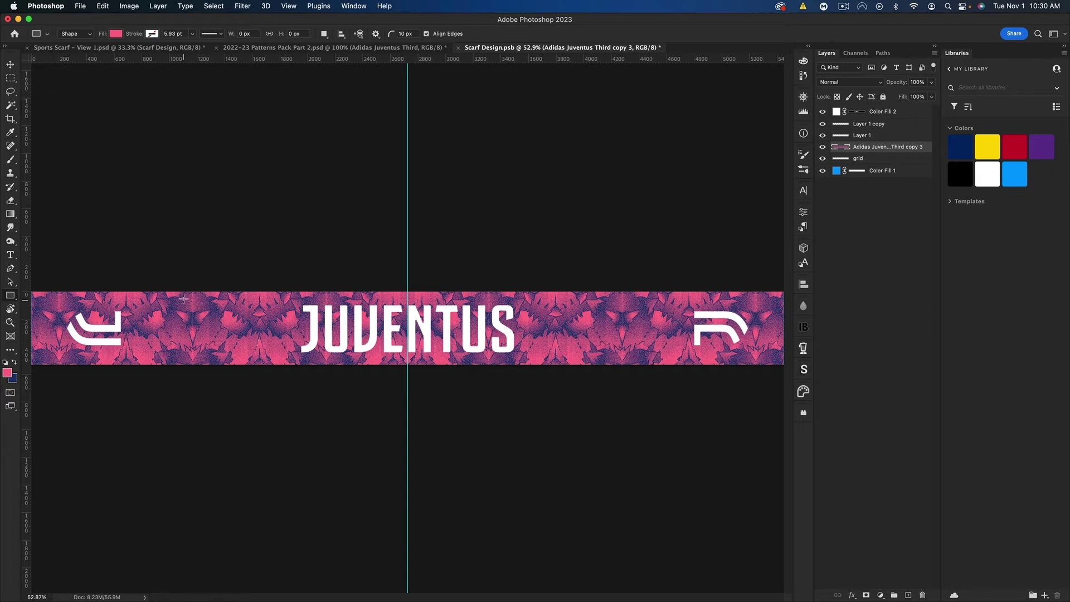
Draw a tall square-cornered stripe left of the title, filled with navy sampled from the design.
{"action": "left_click_drag", "start_coordinate": [161, 288], "coordinate": [184, 384]}
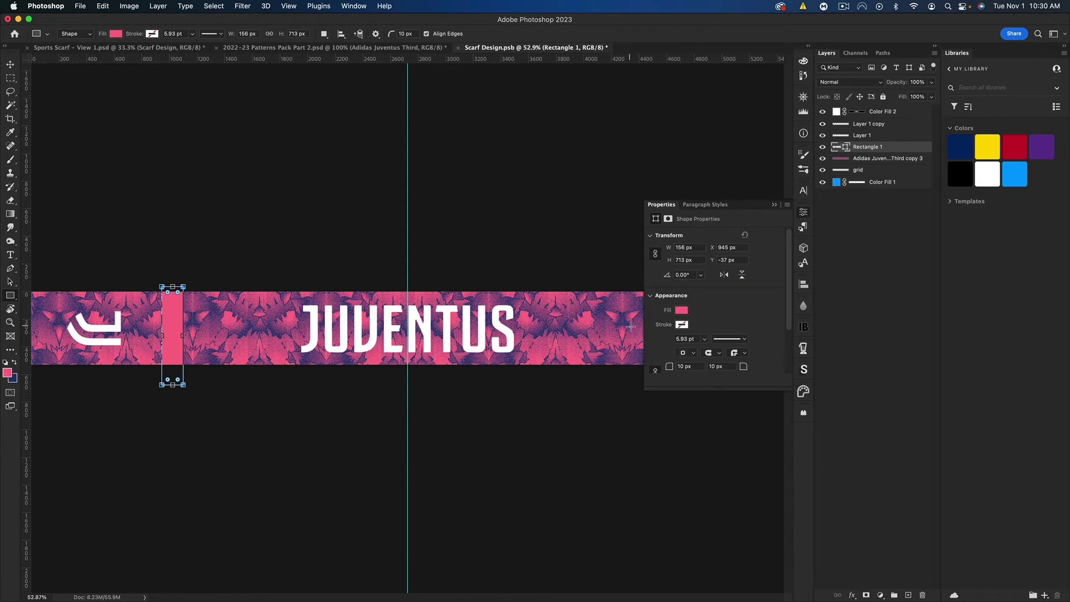
{"action": "left_click", "coordinate": [691, 366]}
{"action": "type", "text": "0"}
{"action": "key", "text": "Return"}
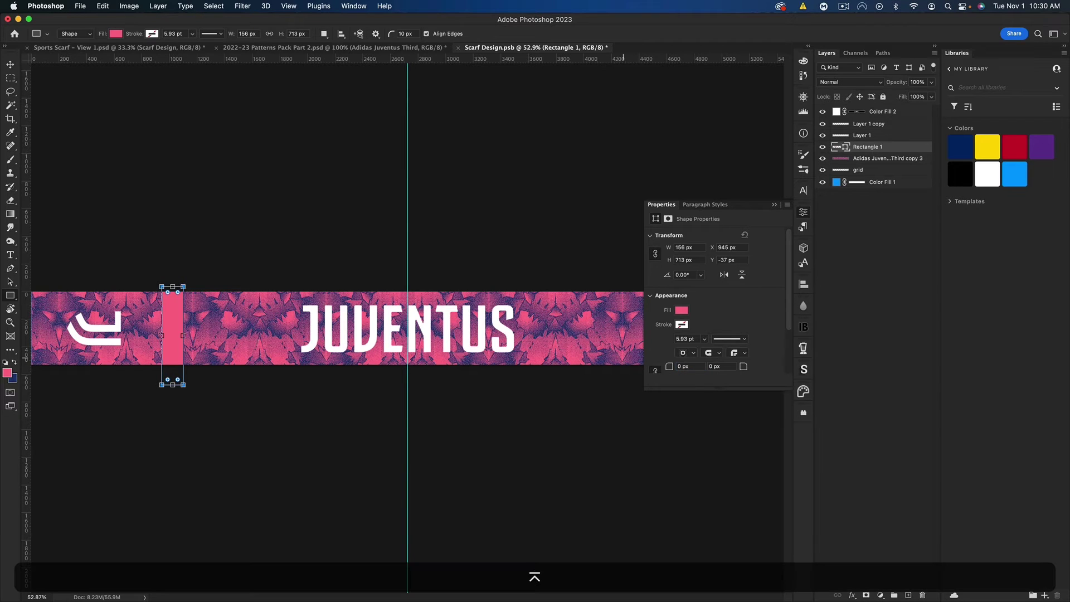
{"action": "double_click", "coordinate": [846, 149]}
{"action": "left_click", "coordinate": [411, 294]}
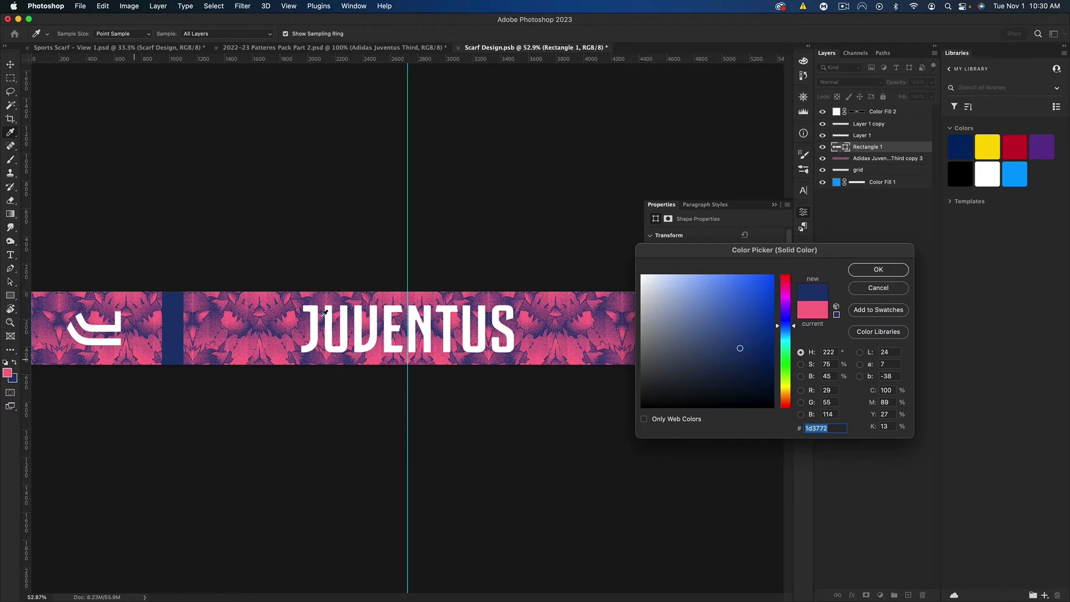
{"action": "left_click", "coordinate": [856, 271]}
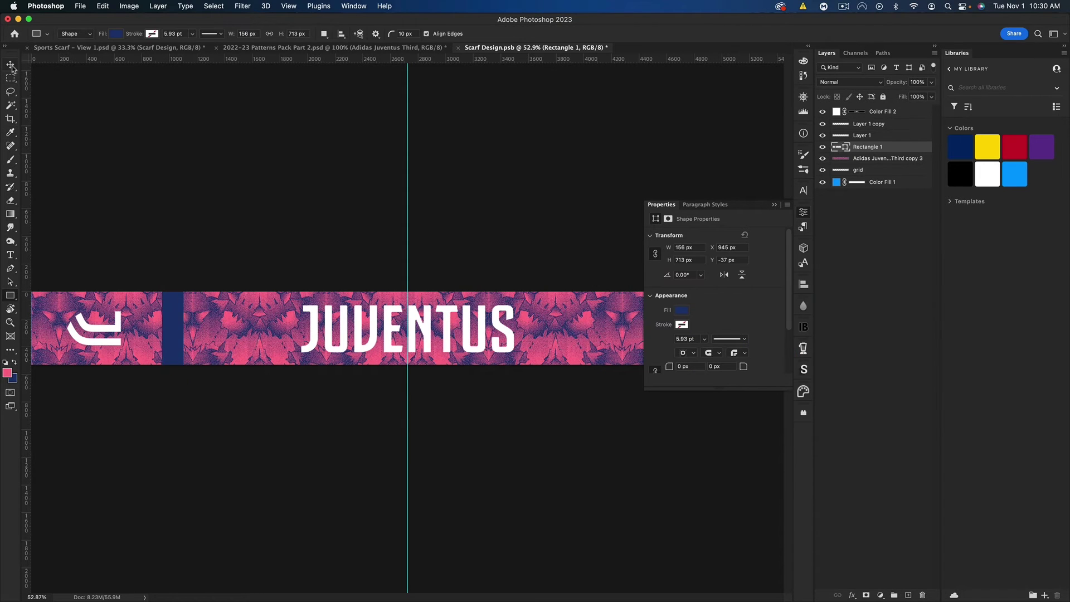
Resize the navy stripe to the scarf's height and make it narrower.
{"action": "key", "text": "super"}
{"action": "key", "text": "super+t"}
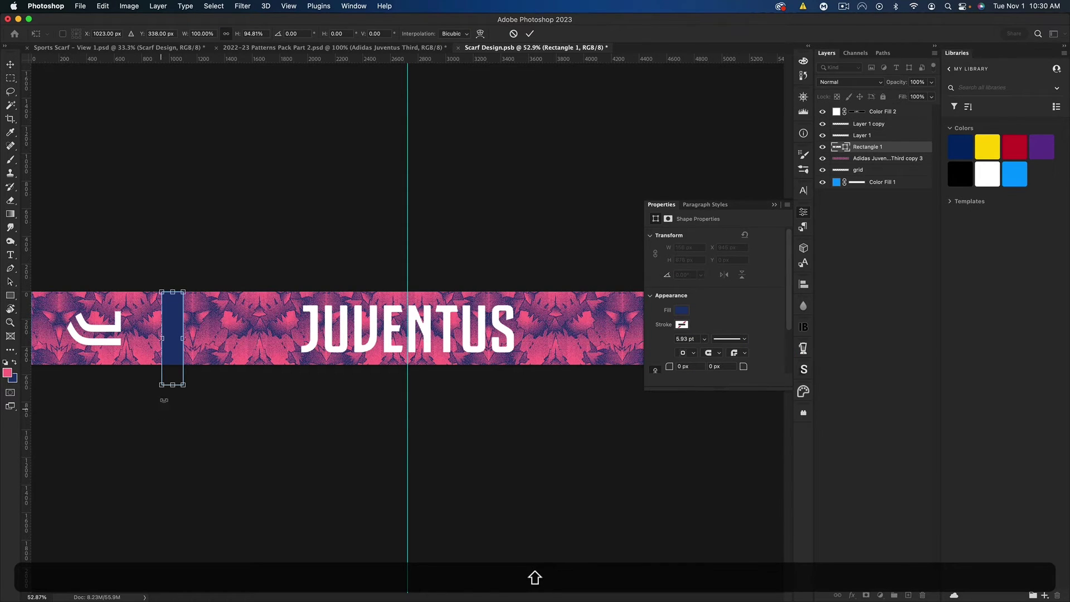
{"action": "left_click_drag", "start_coordinate": [172, 383], "coordinate": [172, 364]}
{"action": "left_click_drag", "start_coordinate": [188, 328], "coordinate": [234, 301]}
{"action": "key", "text": "Return"}
Duplicate the stripe into three navy stripes and rasterize all three layers.
{"action": "key", "text": "super+j"}
{"action": "key", "text": "super+j"}
{"action": "left_click", "coordinate": [861, 171], "text": "shift"}
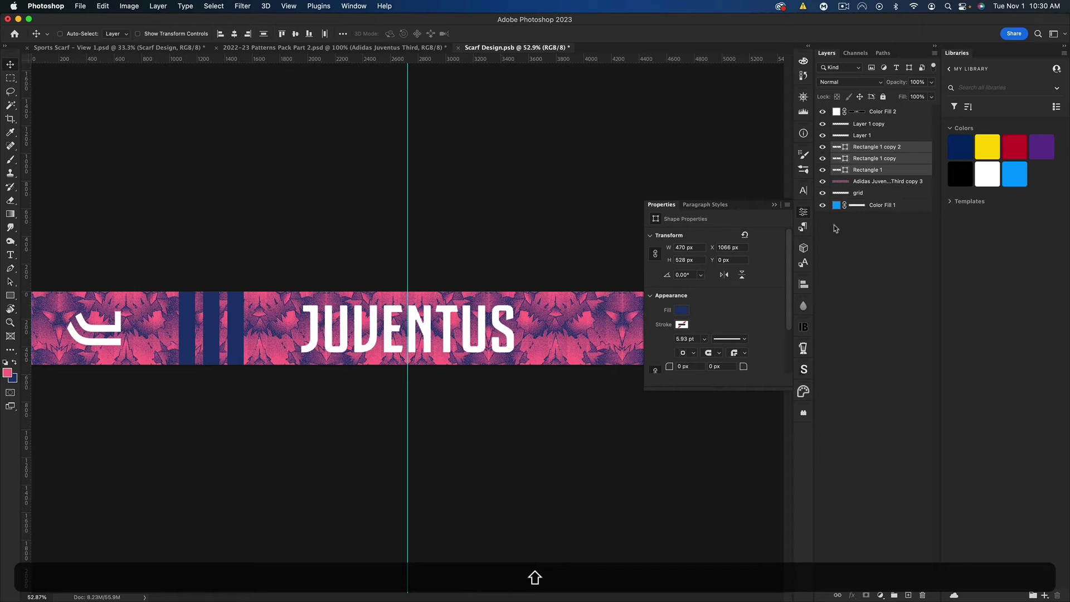
{"action": "left_click", "coordinate": [774, 204]}
{"action": "right_click", "coordinate": [863, 159]}
{"action": "left_click", "coordinate": [892, 260]}
Group the three stripes and place a copy of the group right of JUVENTUS.
{"action": "key", "text": "super"}
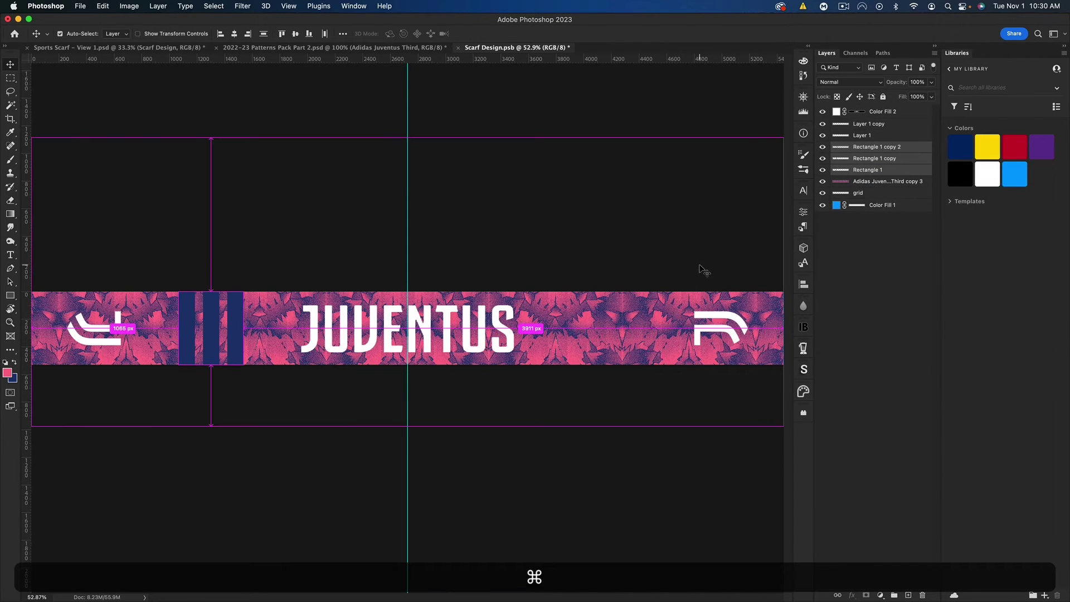
{"action": "key", "text": "super+g"}
{"action": "key", "text": "super+j"}
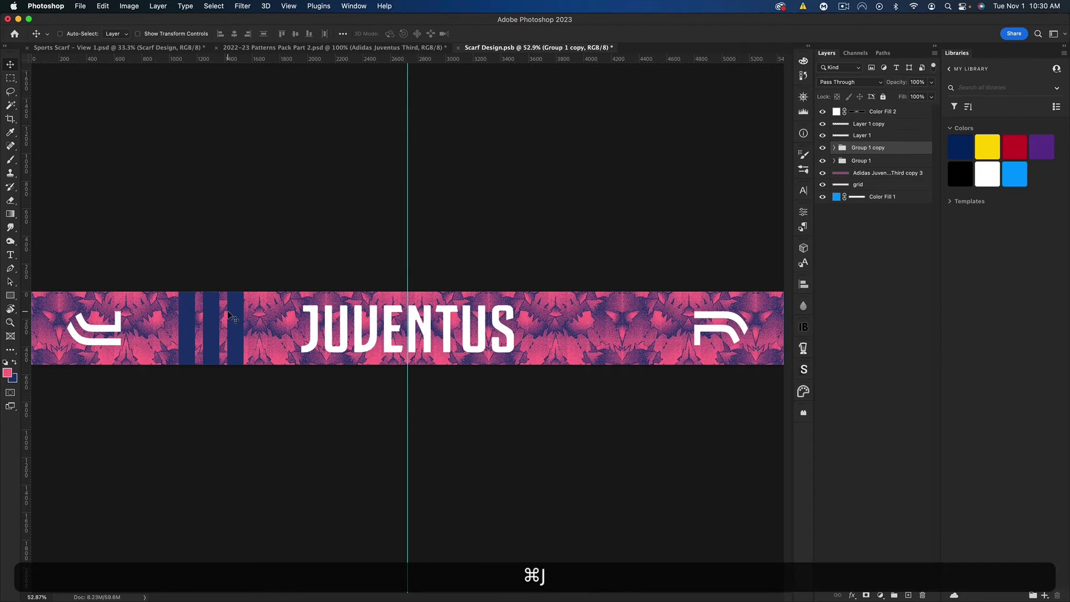
{"action": "left_click_drag", "start_coordinate": [215, 315], "coordinate": [606, 316]}
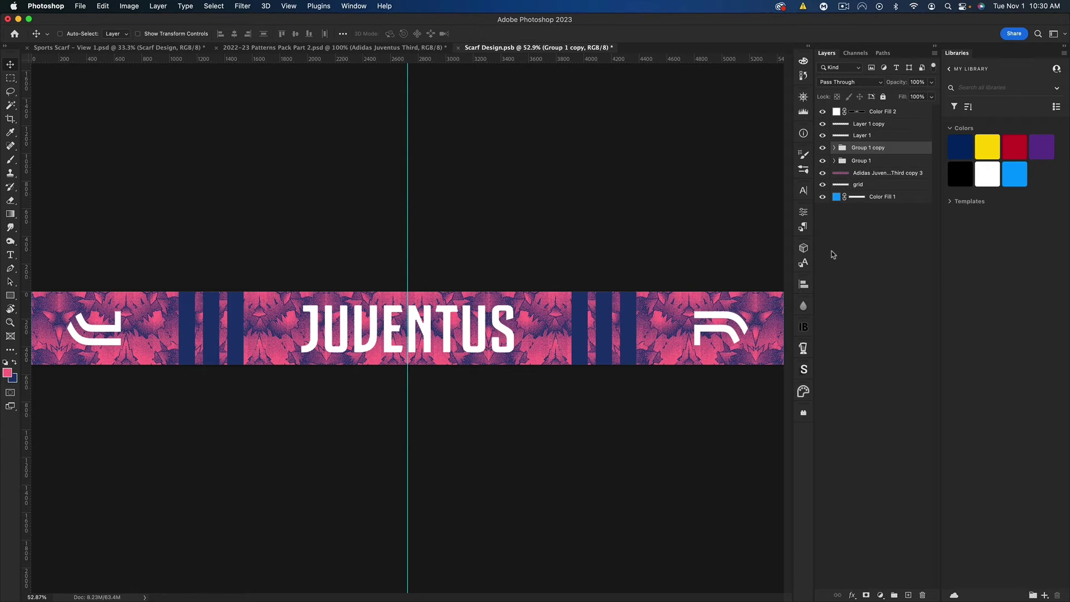
Widen the Adidas Juventus pattern layer to about 102% from its centre, hide guides, and save.
{"action": "left_click", "coordinate": [861, 175]}
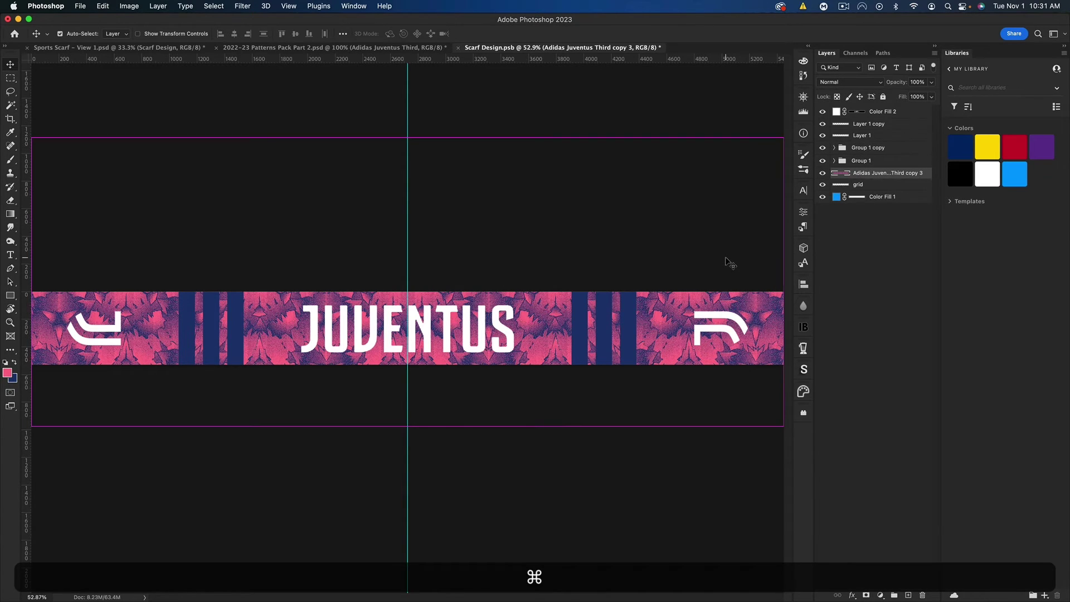
{"action": "key", "text": "ctrl+minus"}
{"action": "key", "text": "ctrl+t"}
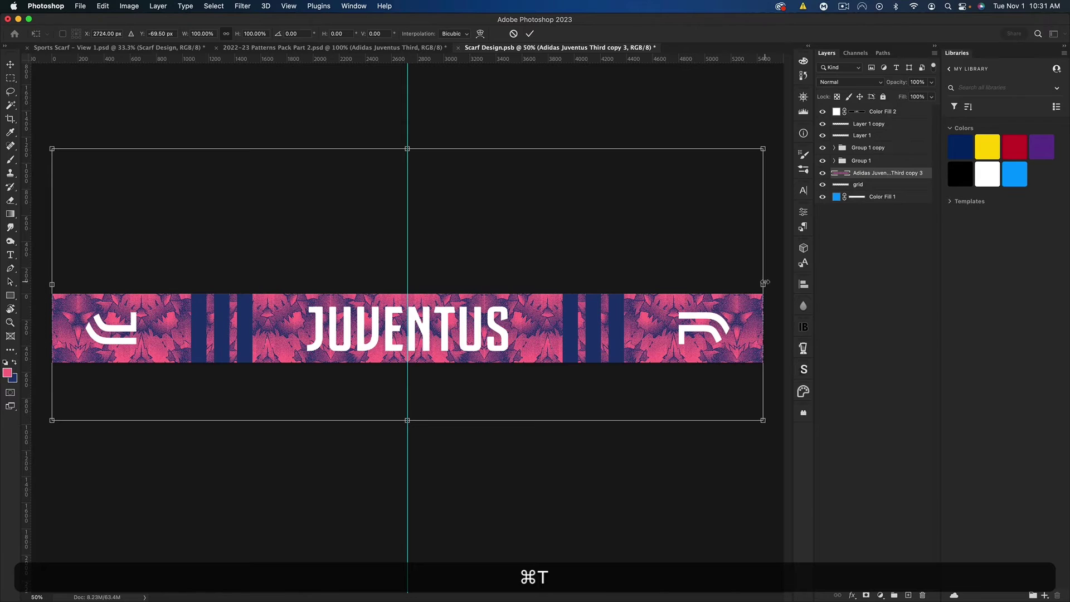
{"action": "left_click_drag", "start_coordinate": [763, 283], "coordinate": [771, 283]}
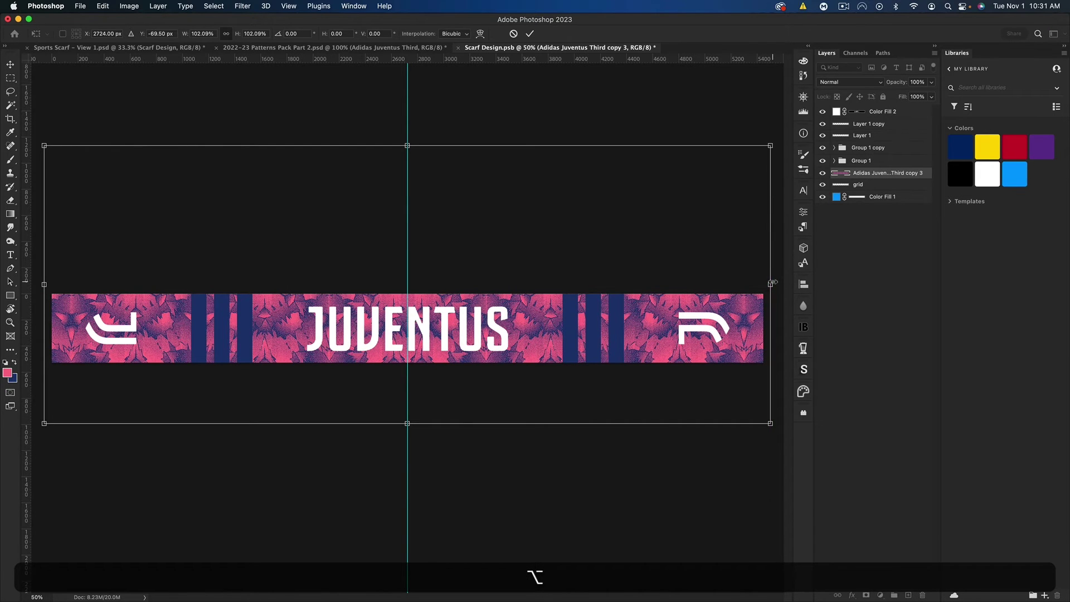
{"action": "key", "text": "Return"}
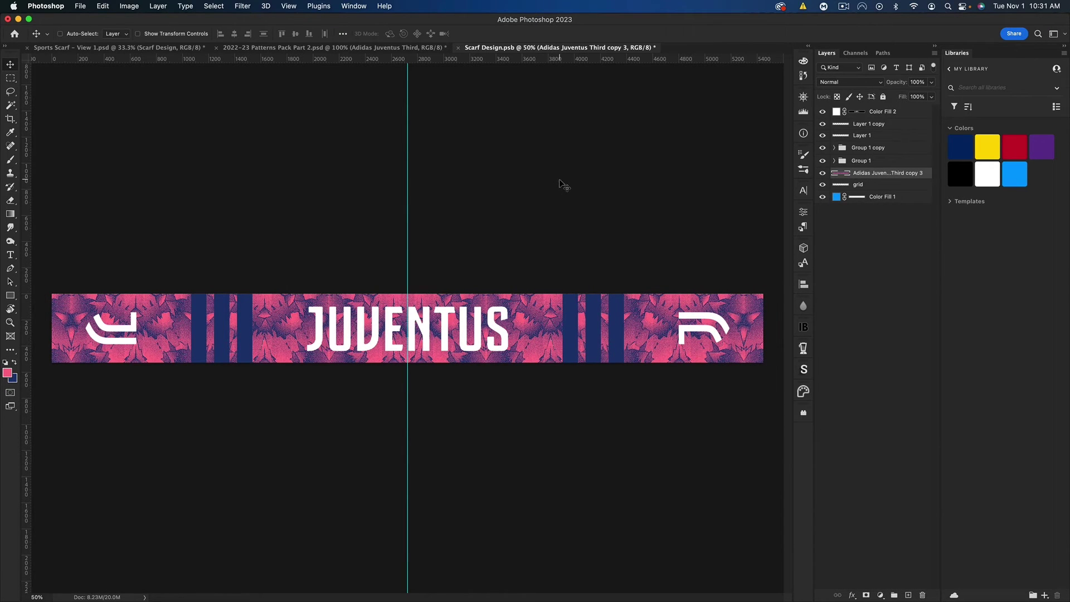
{"action": "key", "text": "super+h"}
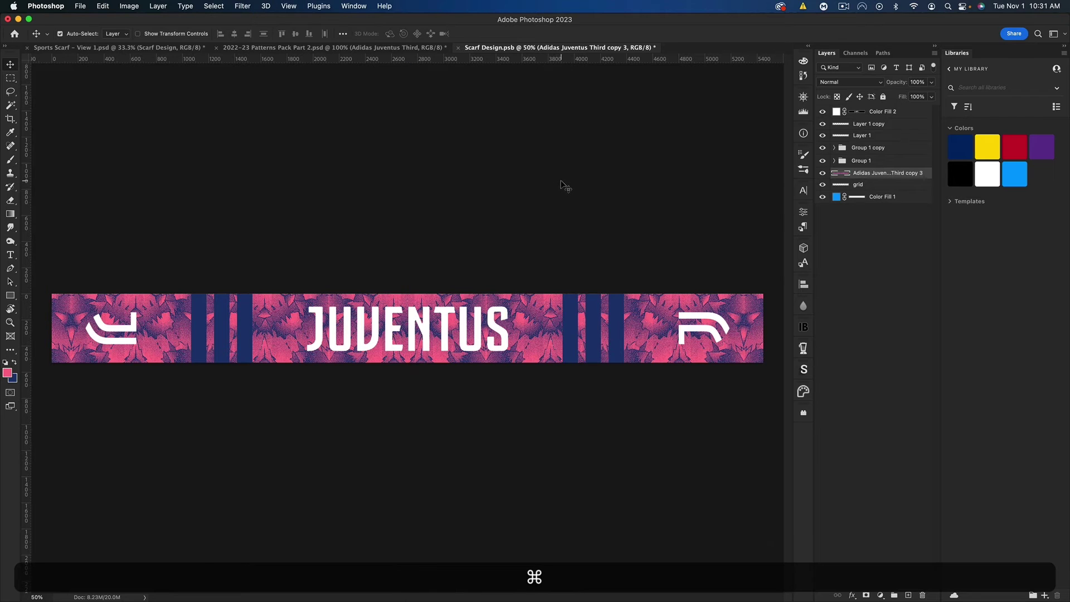
{"action": "key", "text": "super+s"}
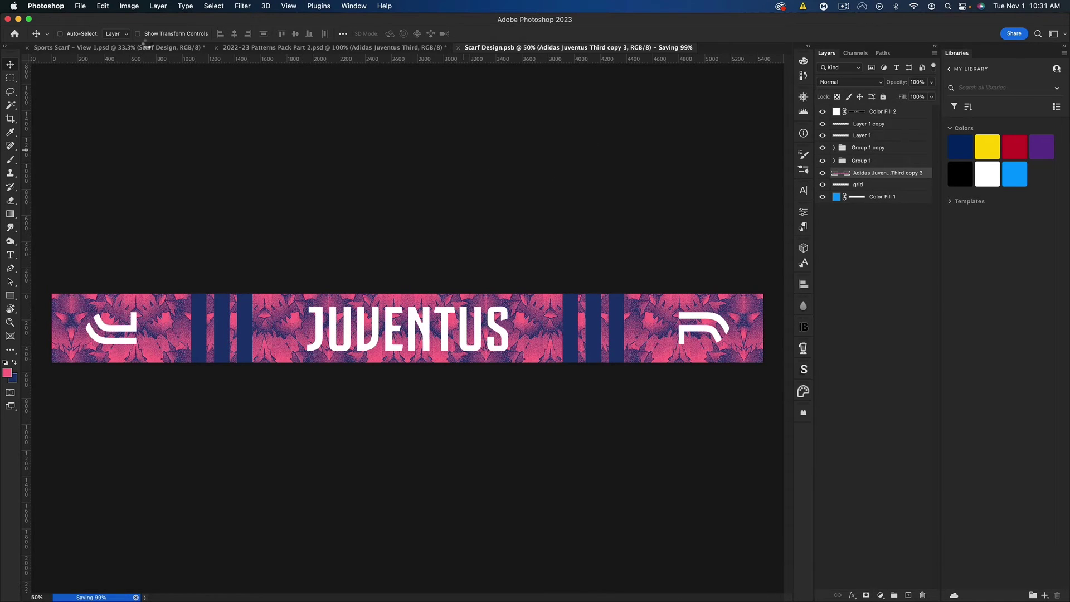
In the Sports Scarf - View 1 mockup, change the Base fill from blue to pink #ff6c87.
{"action": "left_click", "coordinate": [109, 49]}
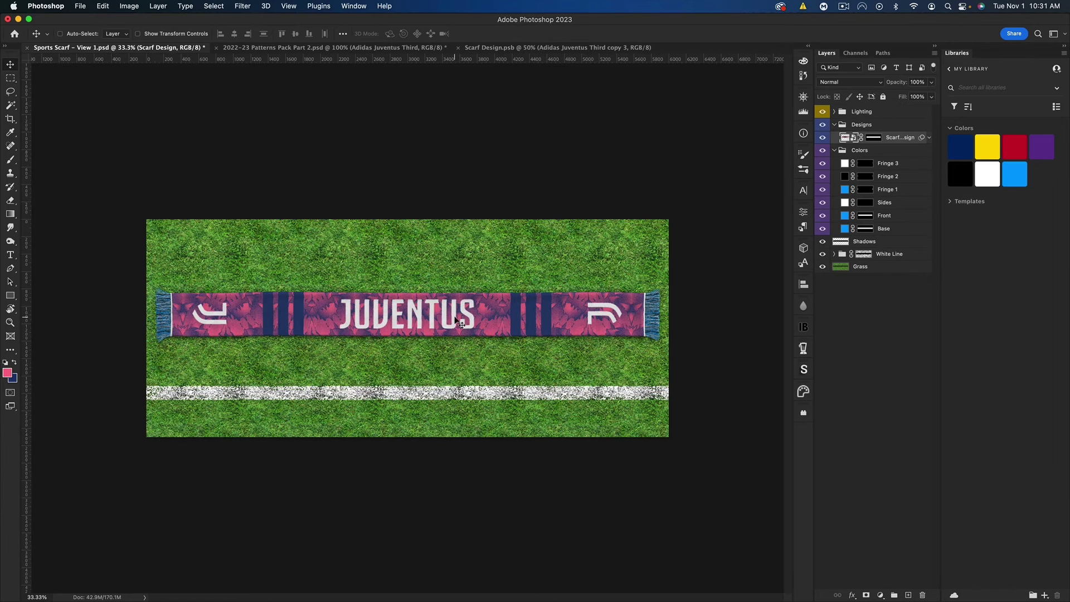
{"action": "key", "text": "super+0"}
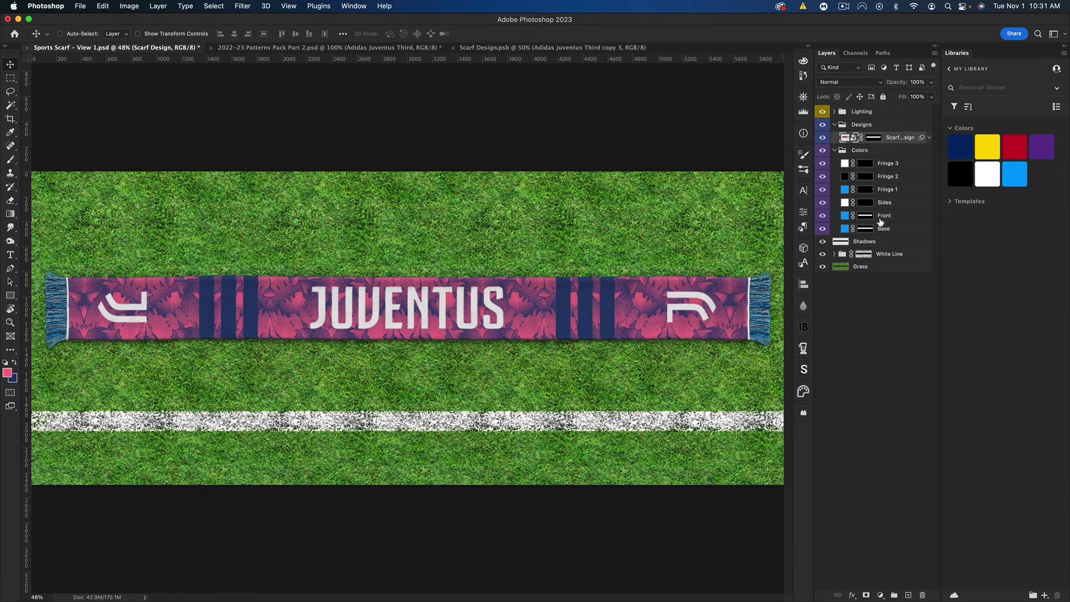
{"action": "double_click", "coordinate": [844, 229]}
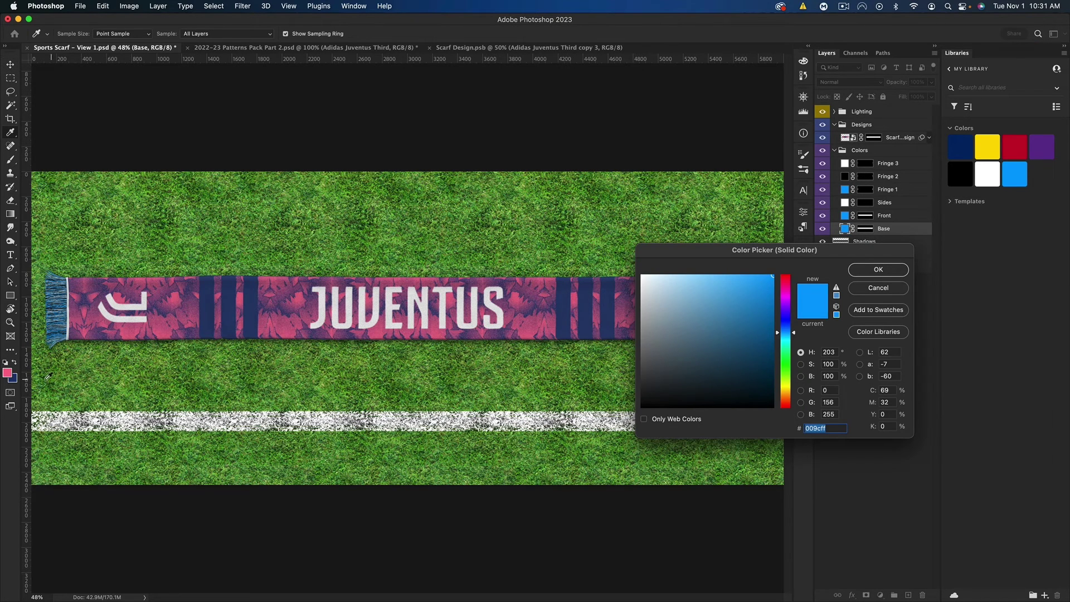
{"action": "left_click", "coordinate": [6, 374]}
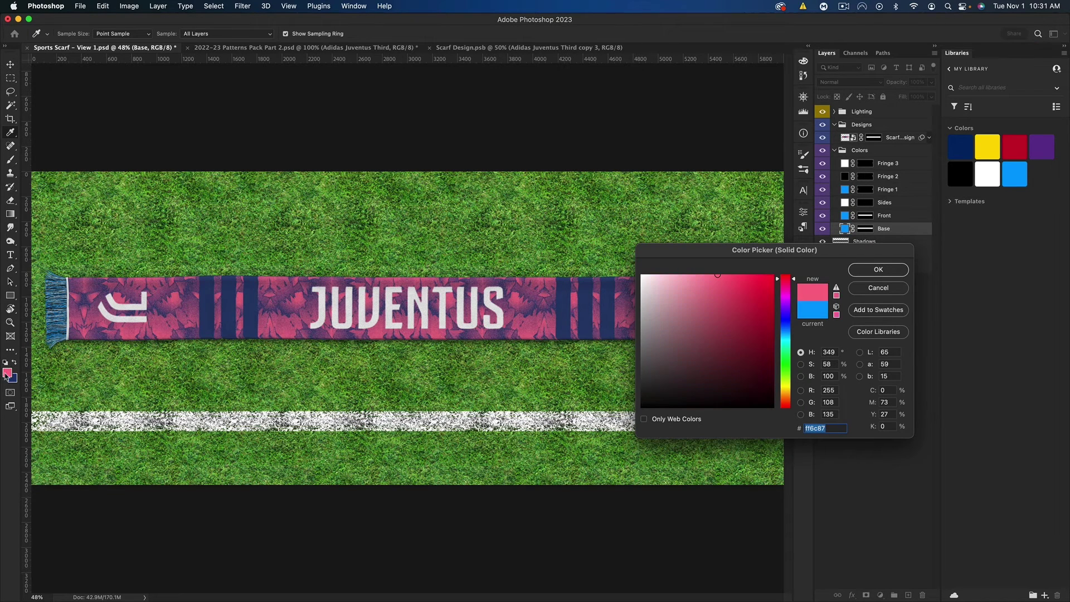
{"action": "left_click", "coordinate": [877, 270]}
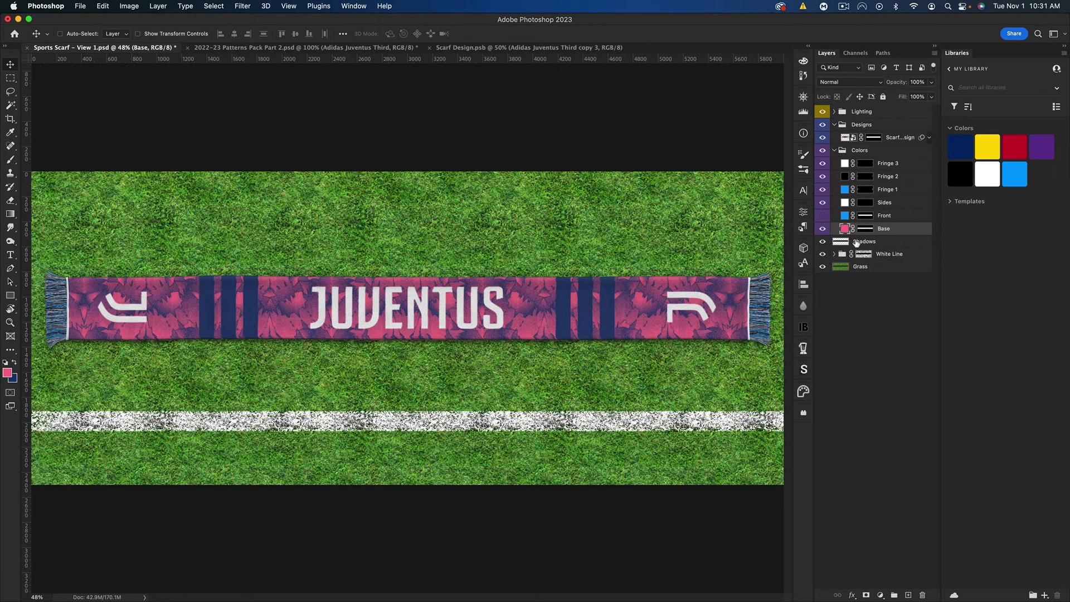
Set the Sides fill to navy #1d3772 and hide the Fringe 3 and Fringe 1 layers.
{"action": "double_click", "coordinate": [844, 203]}
{"action": "left_click", "coordinate": [960, 147]}
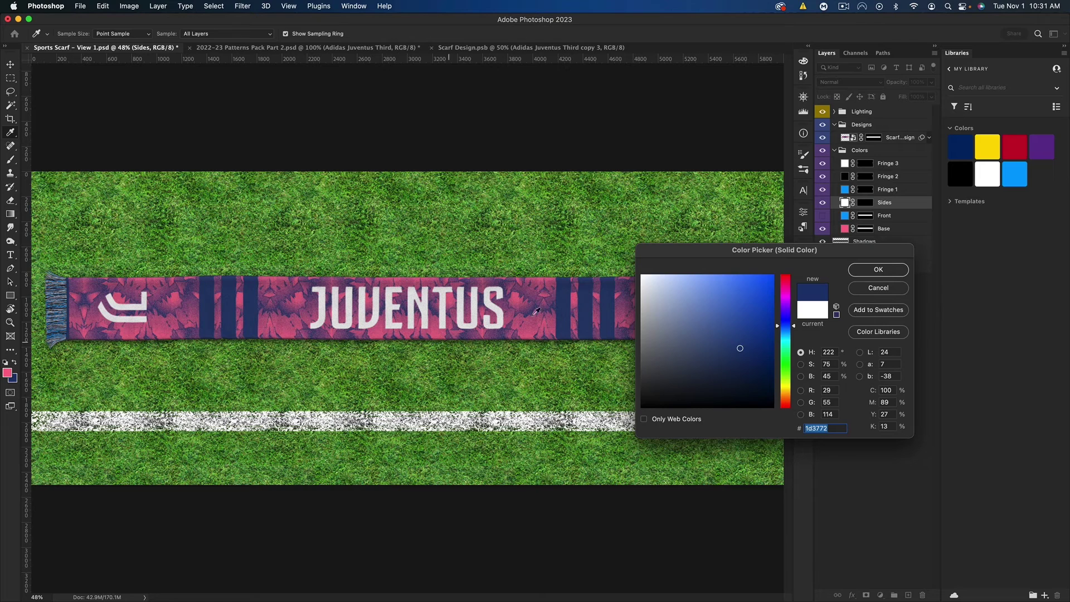
{"action": "left_click", "coordinate": [878, 269]}
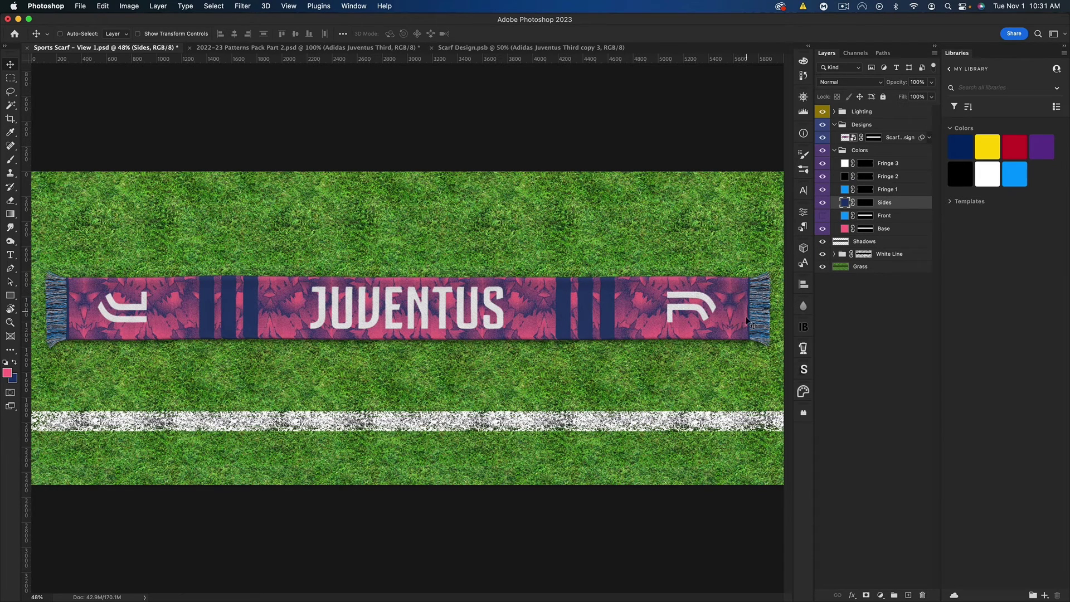
{"action": "left_click", "coordinate": [822, 163]}
{"action": "left_click", "coordinate": [821, 189]}
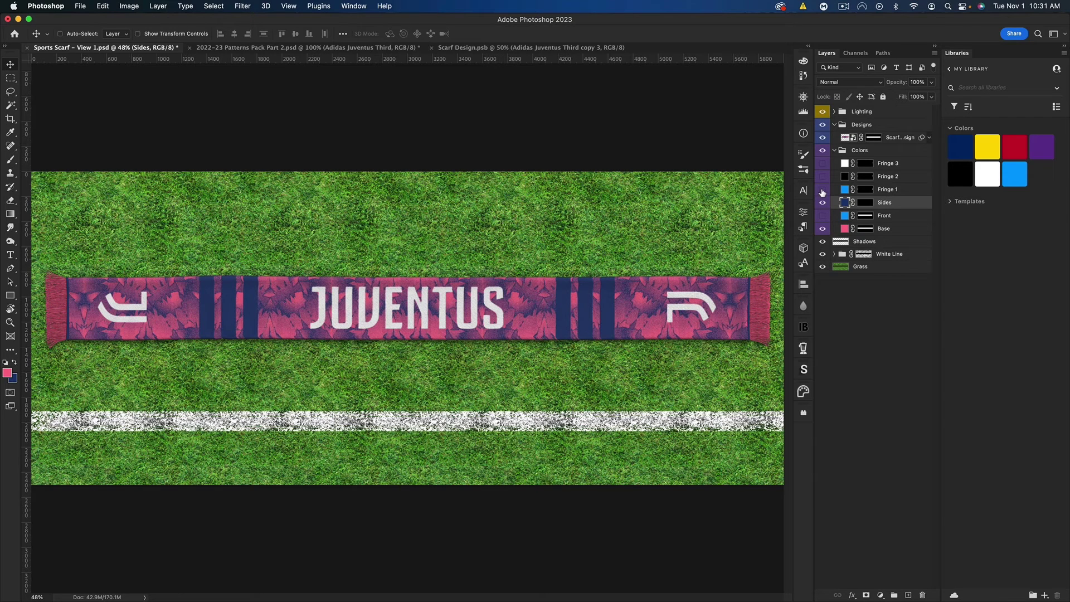
Show all fringe layers again and set Fringe 1 to sampled navy, copying its hex value.
{"action": "left_click_drag", "start_coordinate": [821, 192], "coordinate": [821, 165]}
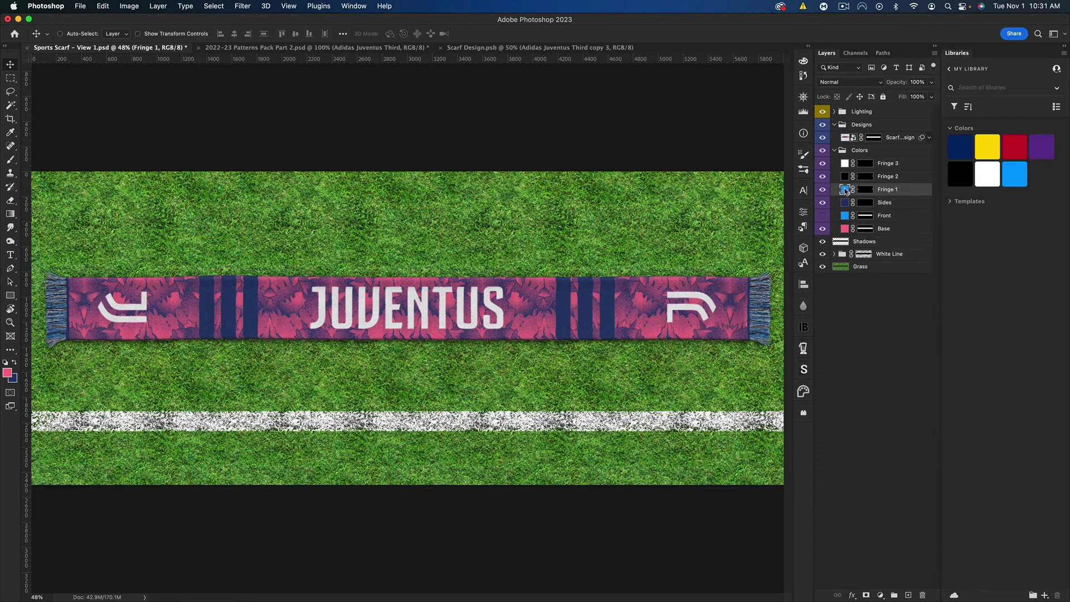
{"action": "double_click", "coordinate": [844, 190]}
{"action": "left_click", "coordinate": [14, 379]}
{"action": "key", "text": "super+c"}
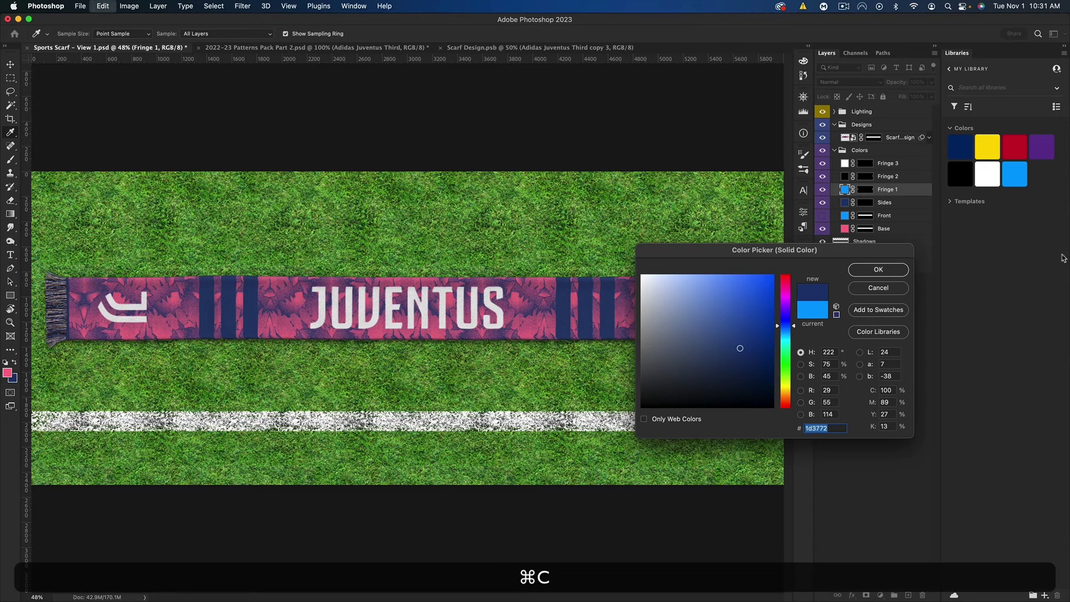
{"action": "left_click", "coordinate": [878, 269]}
Paste navy #1d3772 into the Fringe 2 and Fringe 3 fills.
{"action": "double_click", "coordinate": [844, 176]}
{"action": "key", "text": "super+v"}
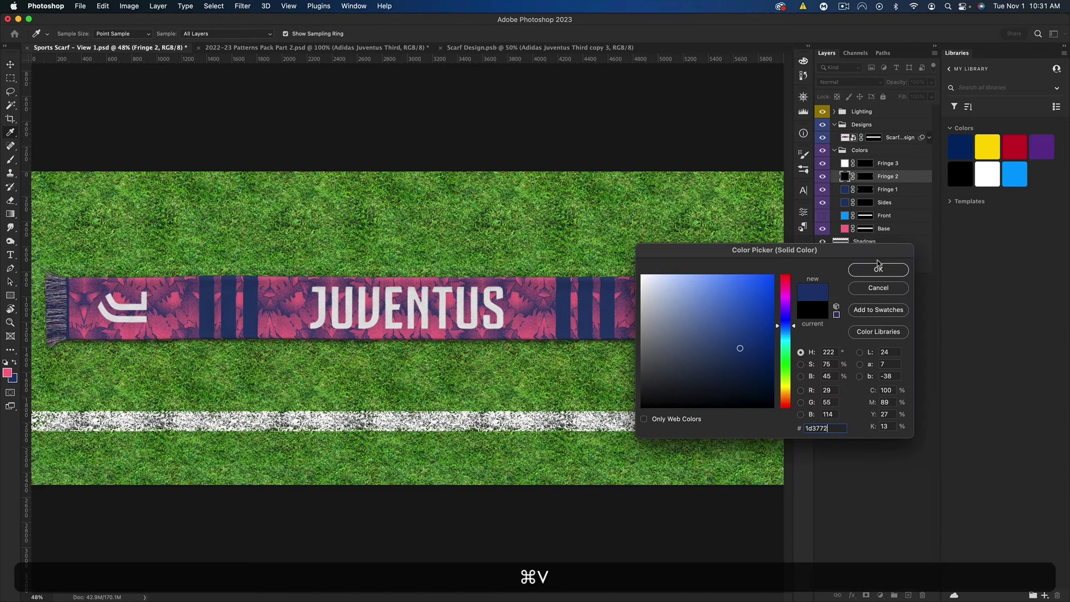
{"action": "left_click", "coordinate": [878, 270]}
{"action": "double_click", "coordinate": [844, 164]}
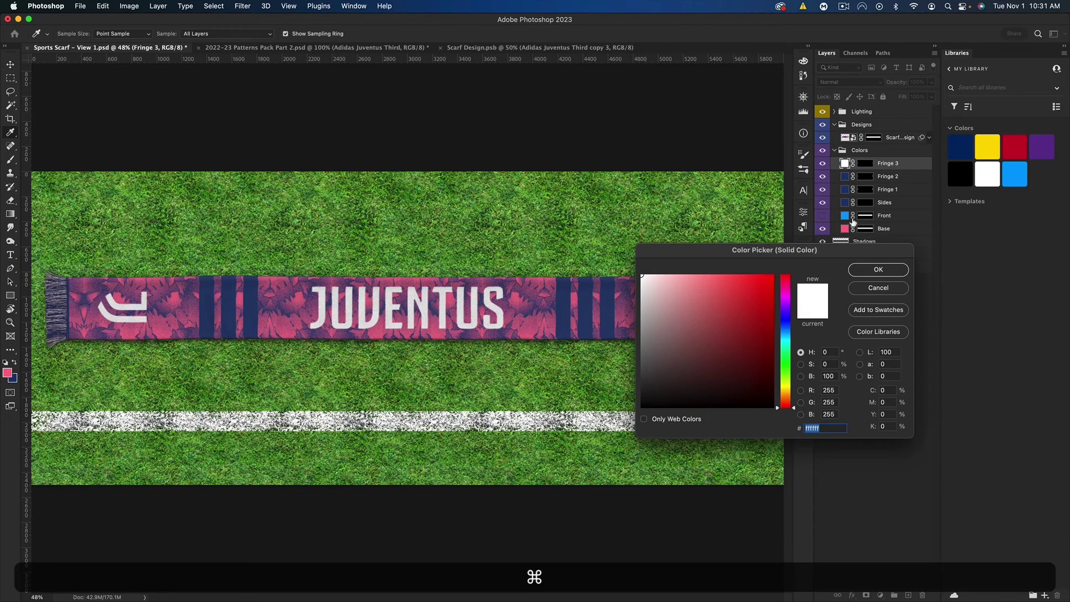
{"action": "key", "text": "super+v"}
{"action": "left_click", "coordinate": [878, 269]}
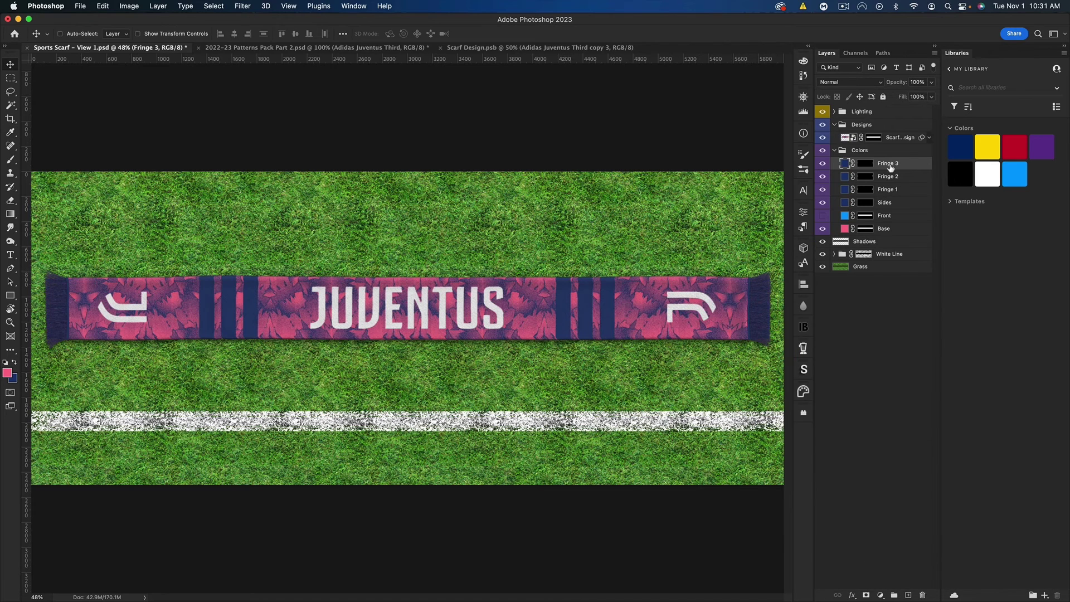
Change the Fringe 2 fill to pure white #ffffff.
{"action": "double_click", "coordinate": [844, 176]}
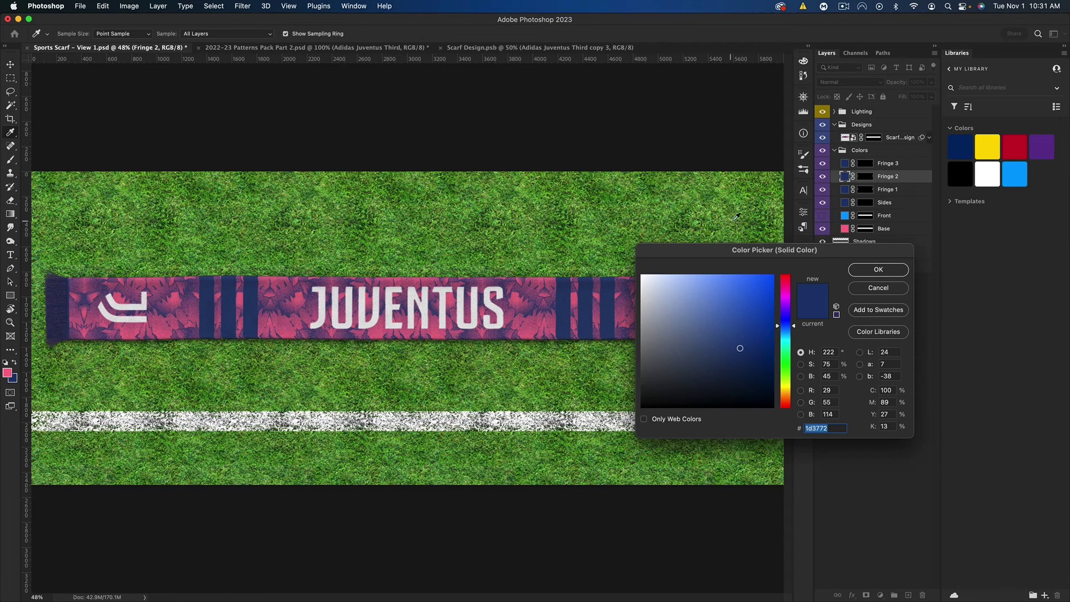
{"action": "left_click", "coordinate": [878, 288]}
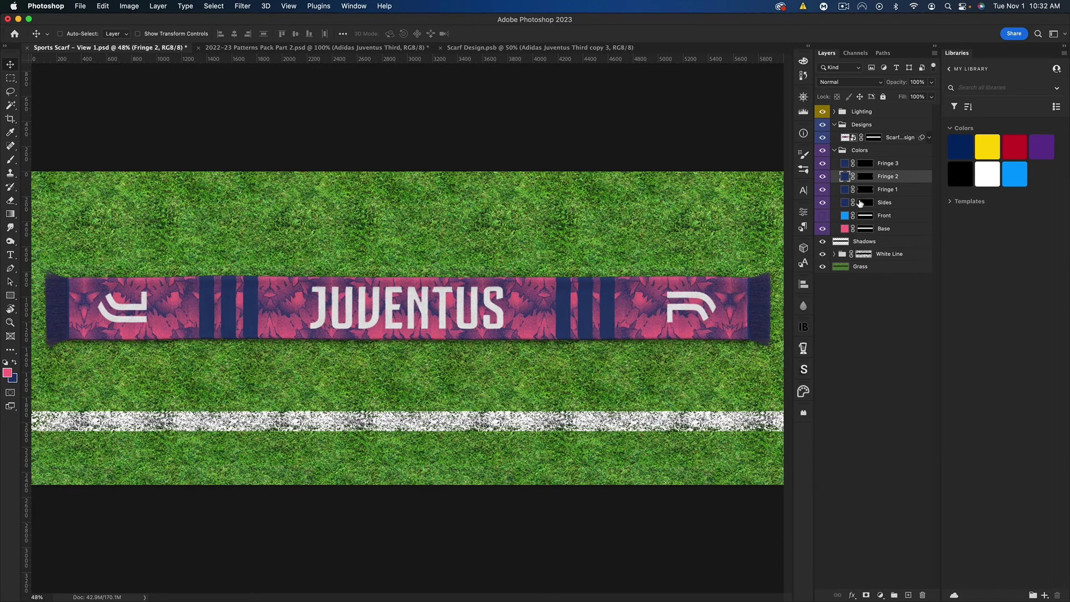
{"action": "left_click", "coordinate": [821, 165]}
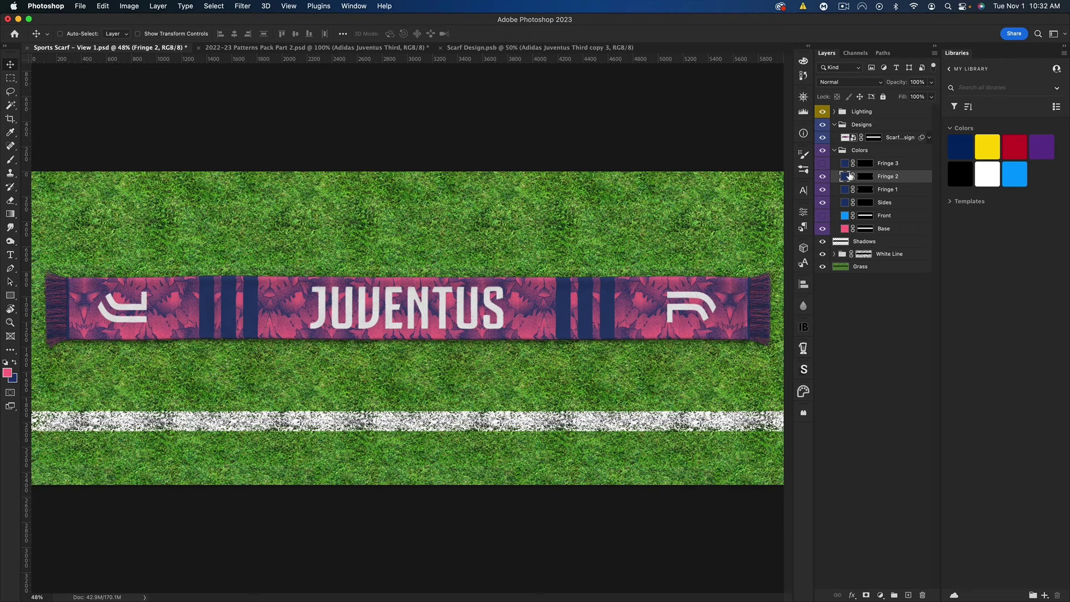
{"action": "double_click", "coordinate": [842, 177]}
{"action": "left_click_drag", "start_coordinate": [712, 325], "coordinate": [635, 267]}
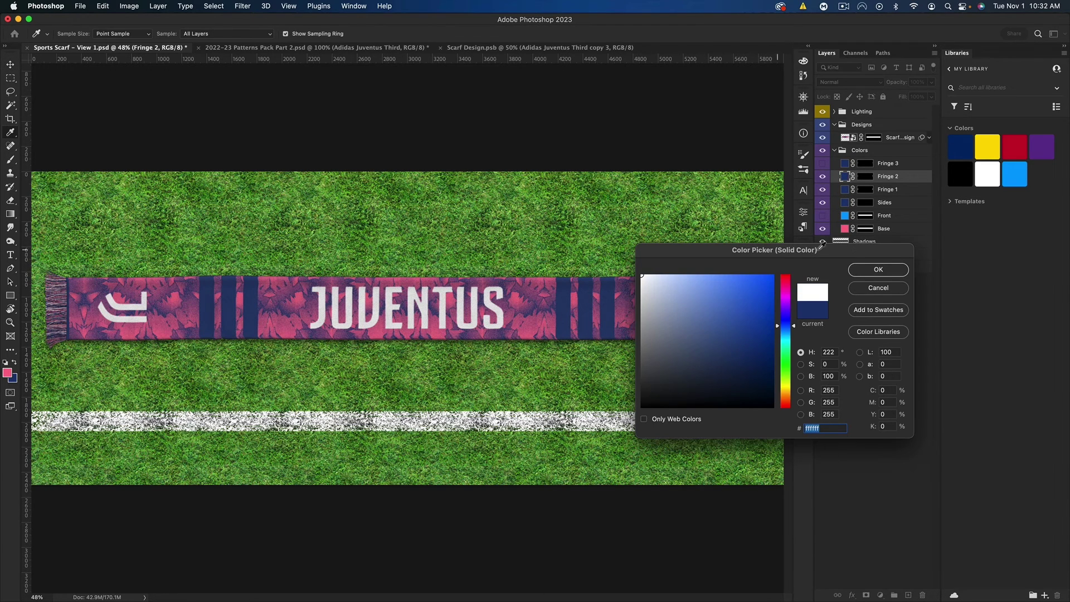
{"action": "left_click", "coordinate": [890, 272]}
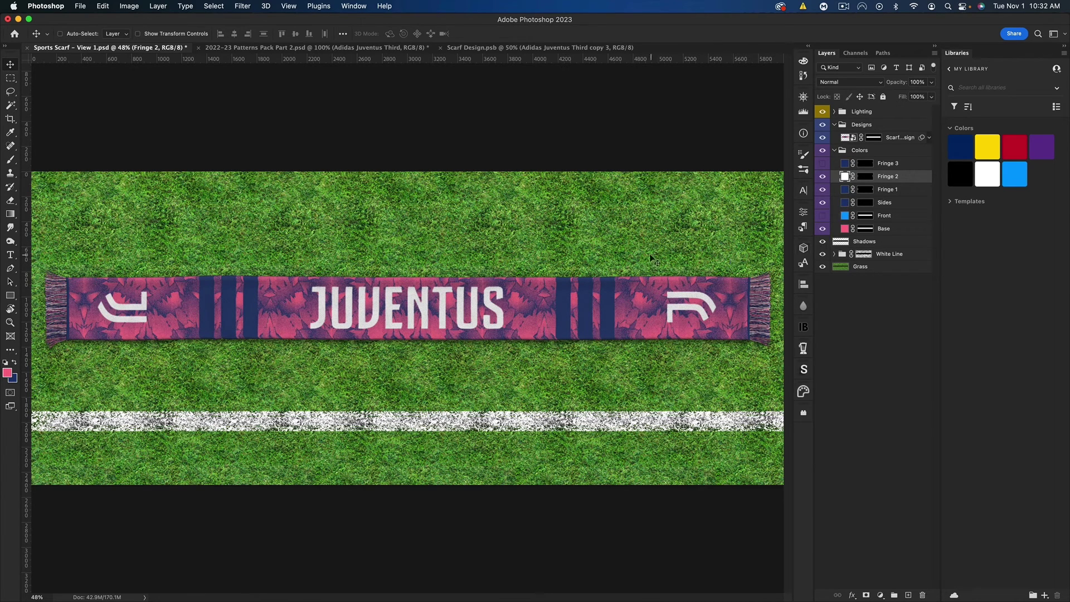
Hide the White Line, Shadows and Grass layers and expand the scarf design's smart filters.
{"action": "key", "text": "super+minus"}
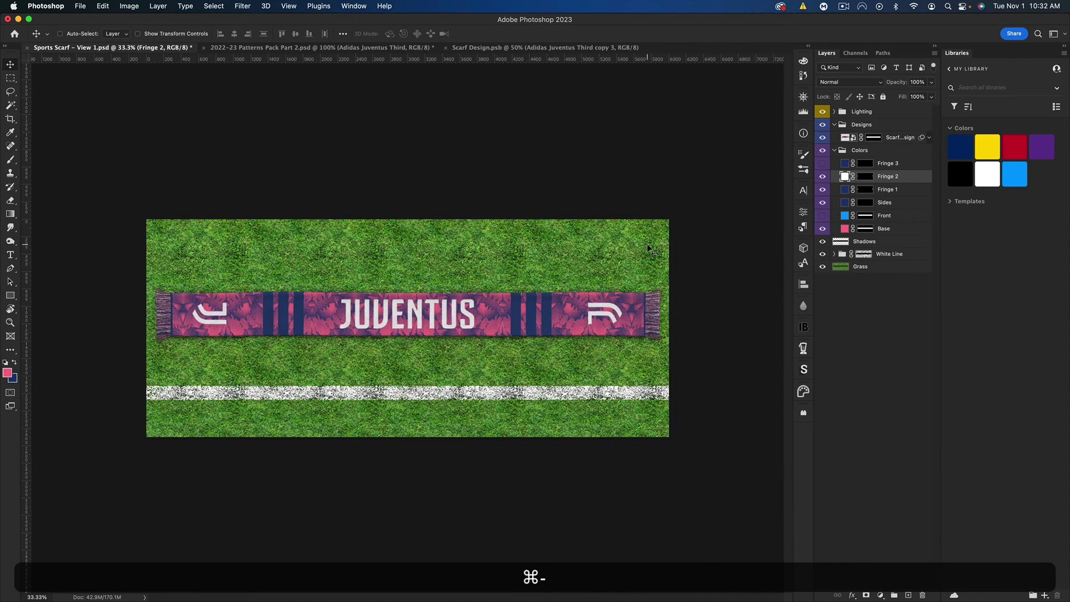
{"action": "left_click", "coordinate": [822, 254]}
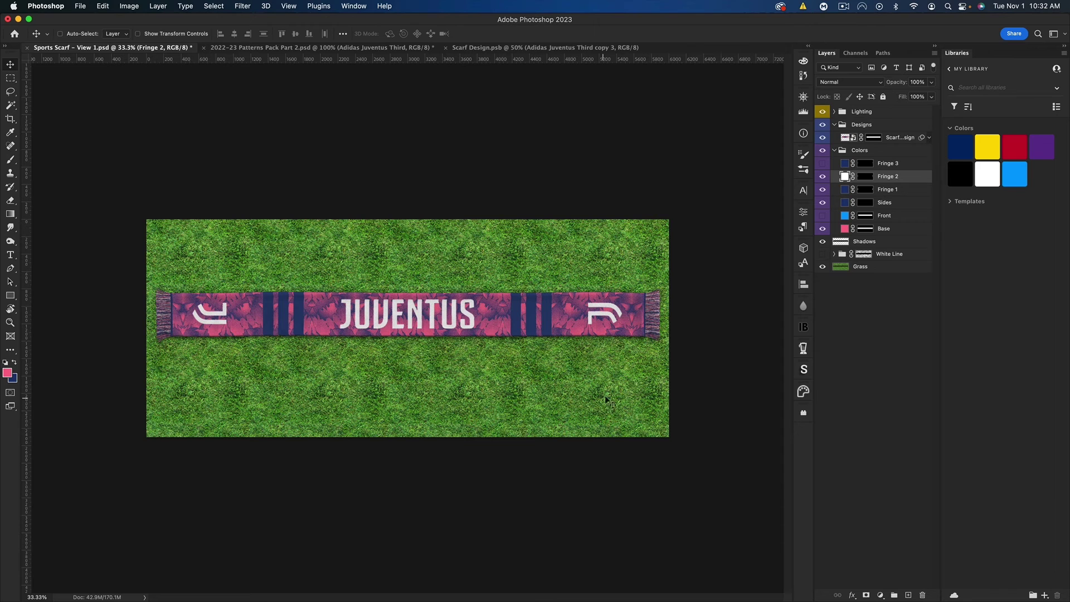
{"action": "left_click_drag", "start_coordinate": [823, 241], "coordinate": [823, 277]}
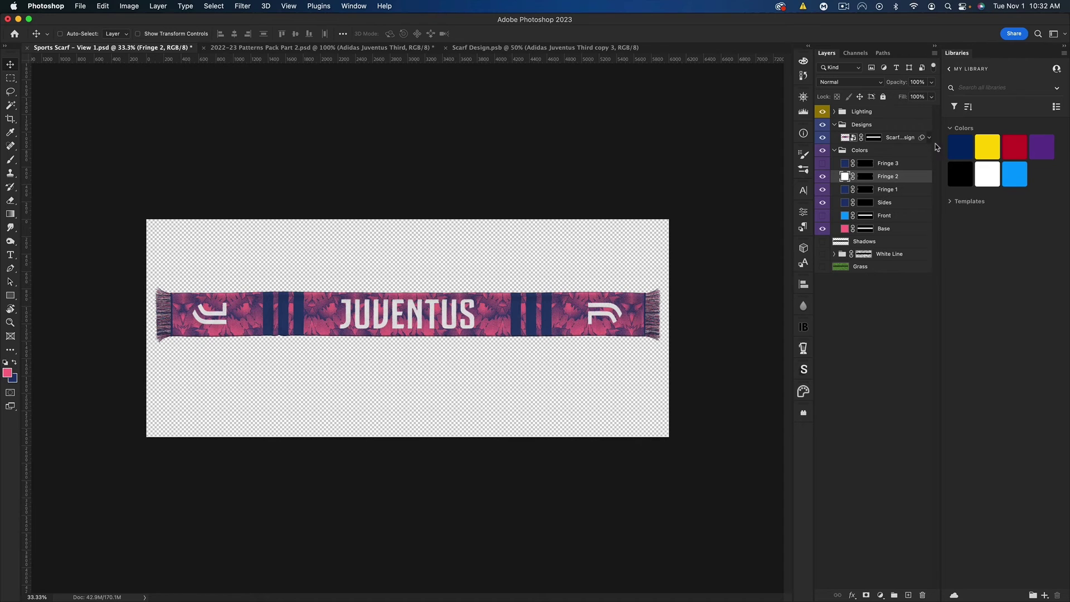
{"action": "left_click", "coordinate": [929, 137]}
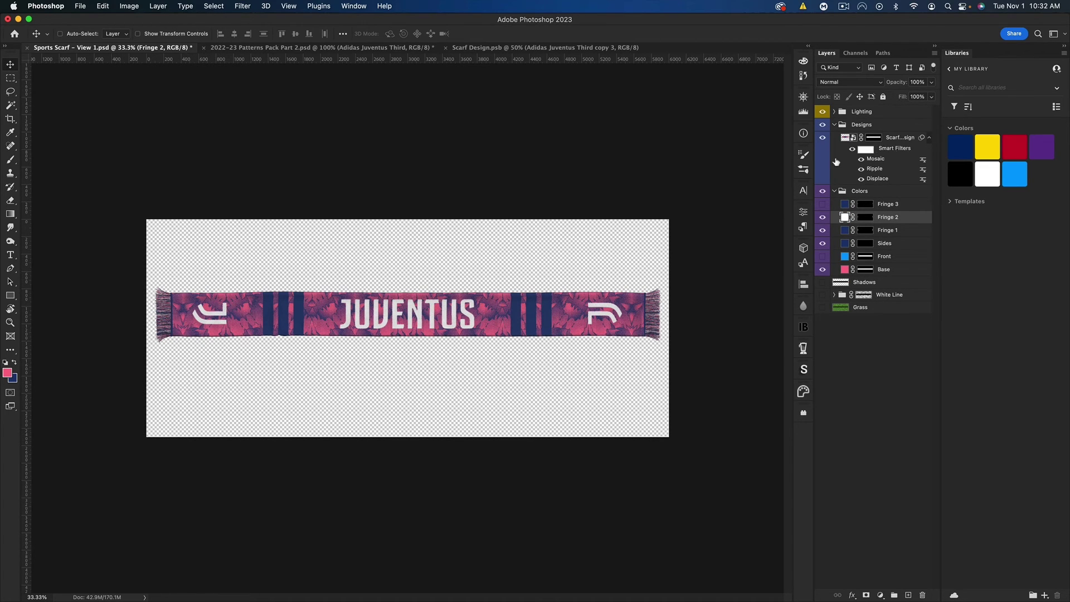
Disable the Mosaic smart filter on the scarf design, then fit the whole scarf on screen.
{"action": "key", "text": "super+equal"}
{"action": "key", "text": "super+equal"}
{"action": "key", "text": "super+equal"}
{"action": "key", "text": "super+equal"}
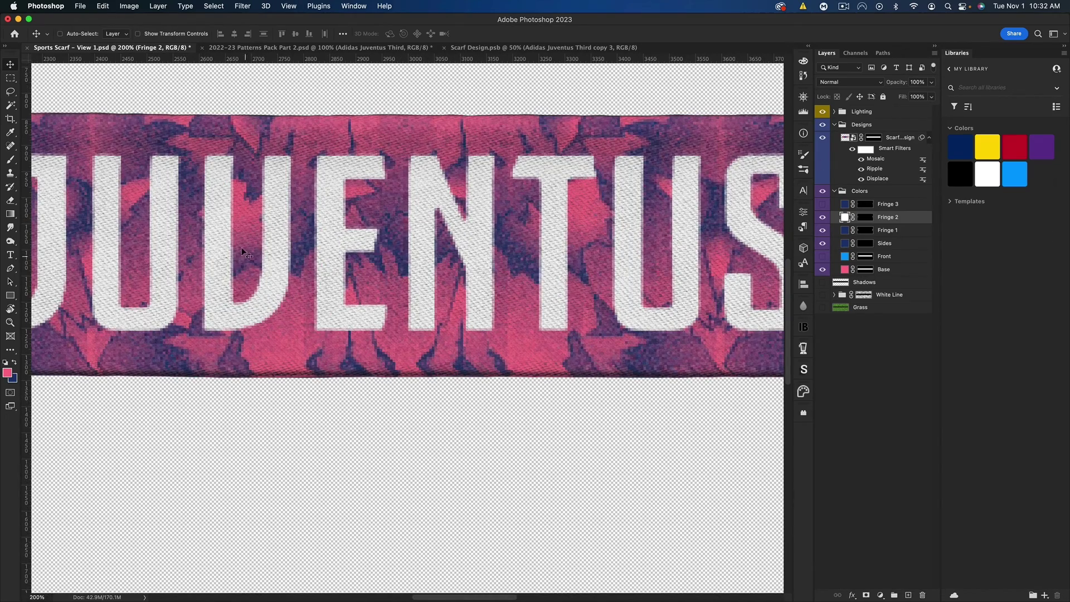
{"action": "scroll", "coordinate": [236, 241], "scroll_direction": "left", "scroll_amount": 15}
{"action": "scroll", "coordinate": [237, 241], "scroll_direction": "up", "scroll_amount": 2}
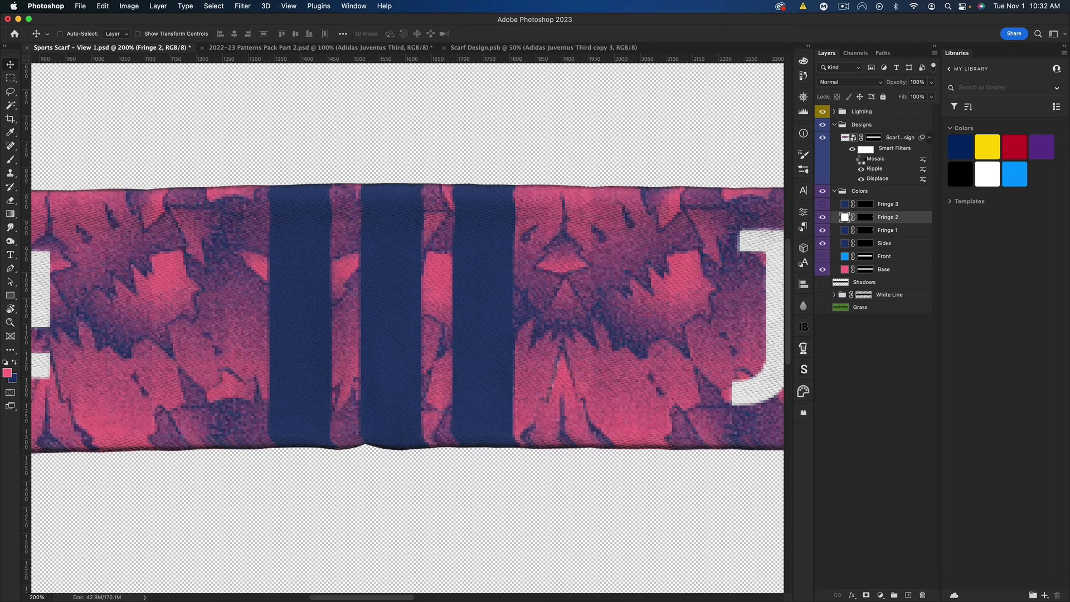
{"action": "left_click", "coordinate": [861, 159]}
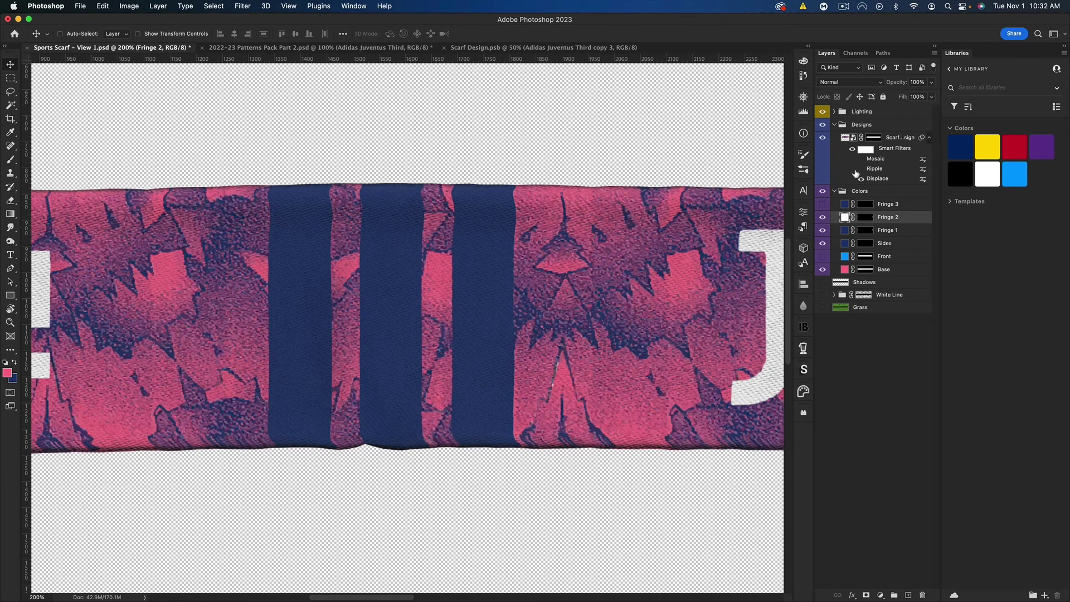
{"action": "key", "text": "super"}
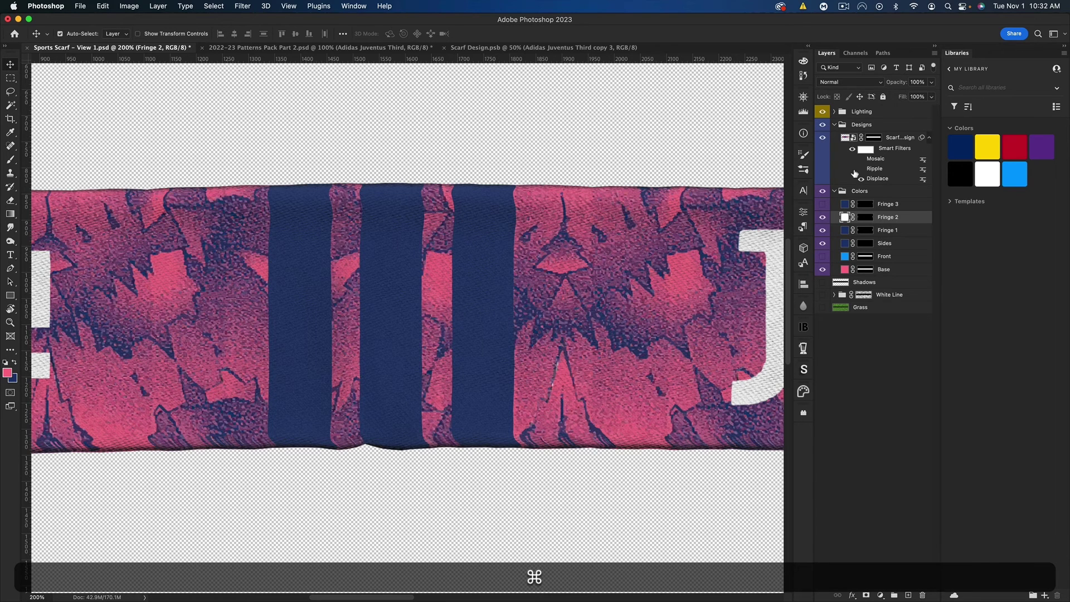
{"action": "key", "text": "super+0"}
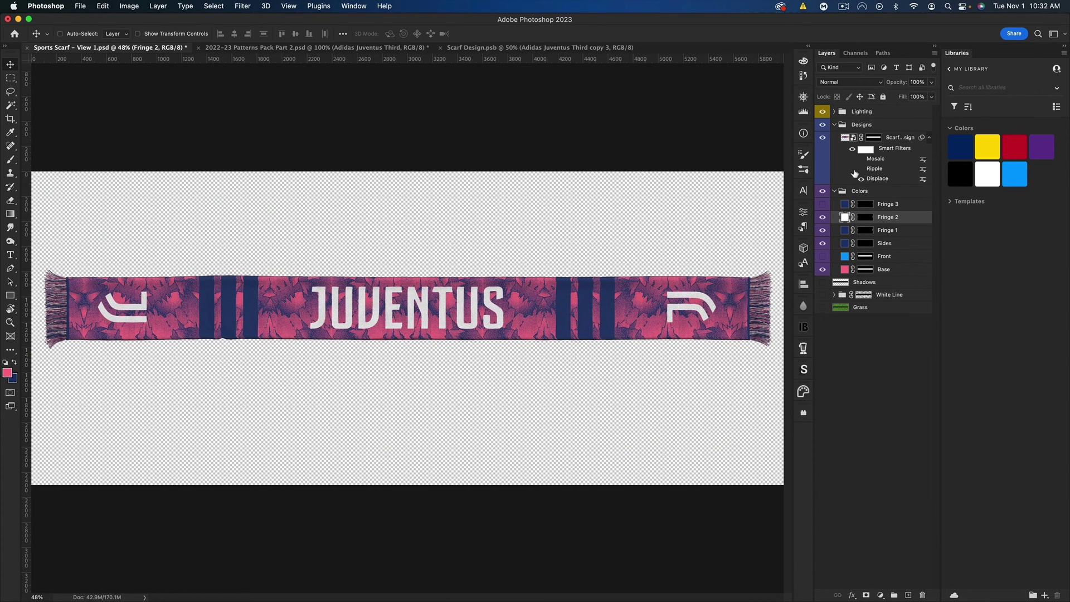